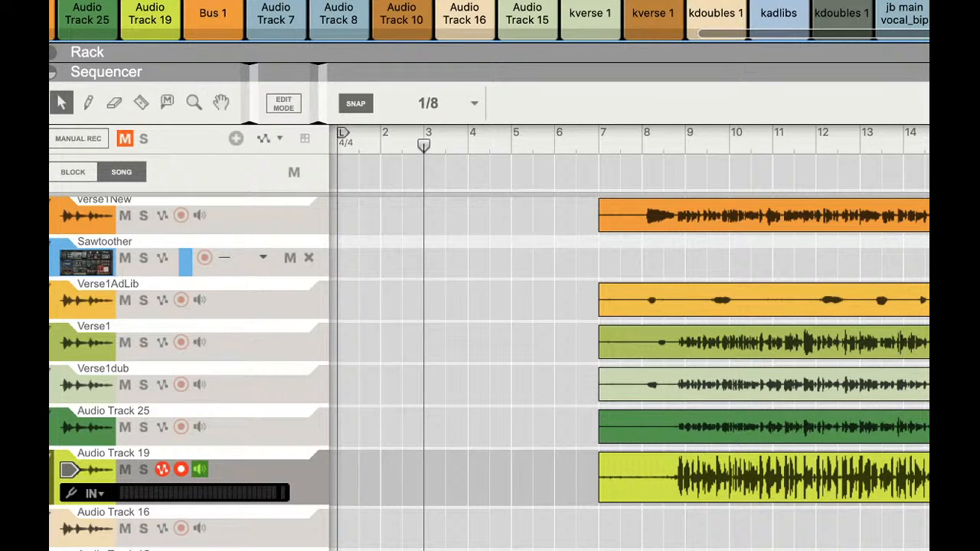
- Look over the clips in the song arrangement, from the vocal audio tracks to the short clips below and the instrument tracks above
scroll(489, 306, "right", 5)
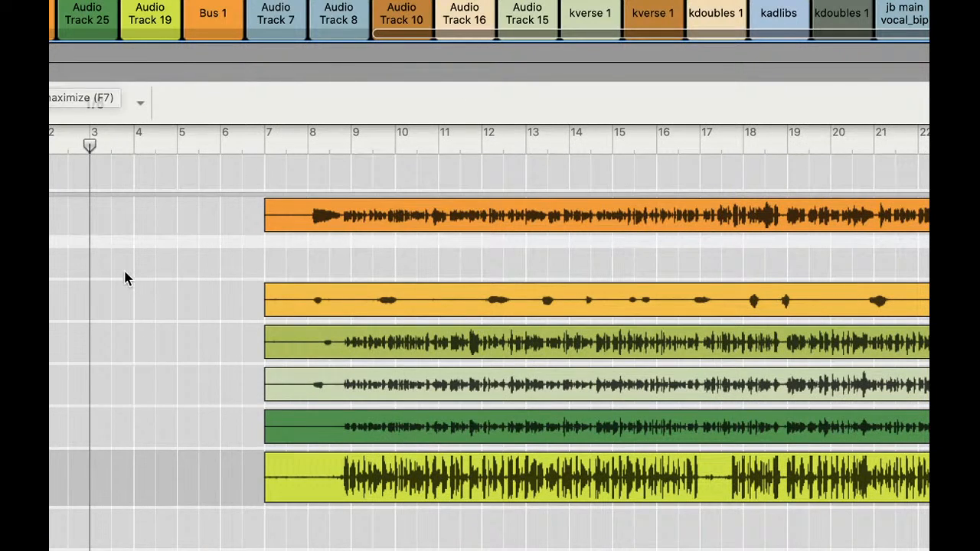
scroll(127, 277, "up", 5)
scroll(126, 277, "up", 4)
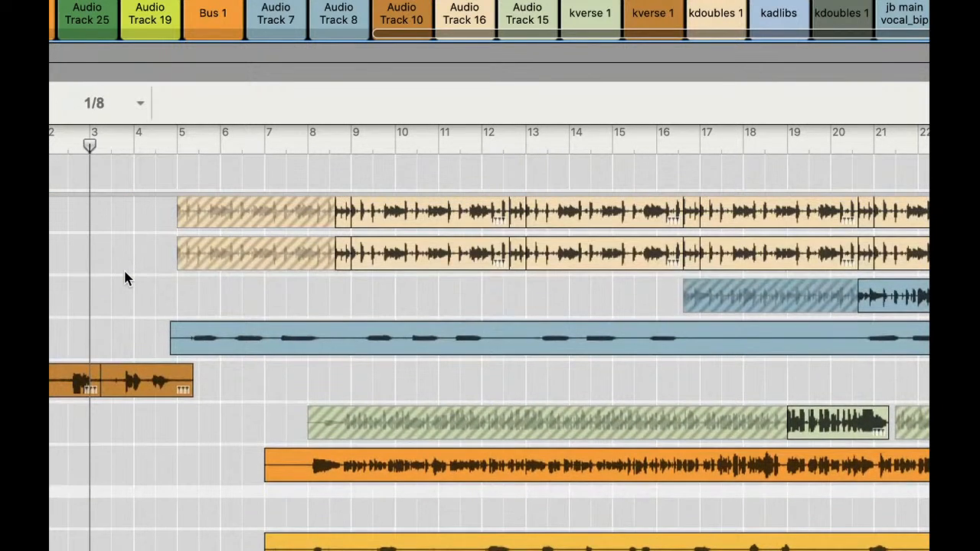
scroll(126, 279, "up", 3)
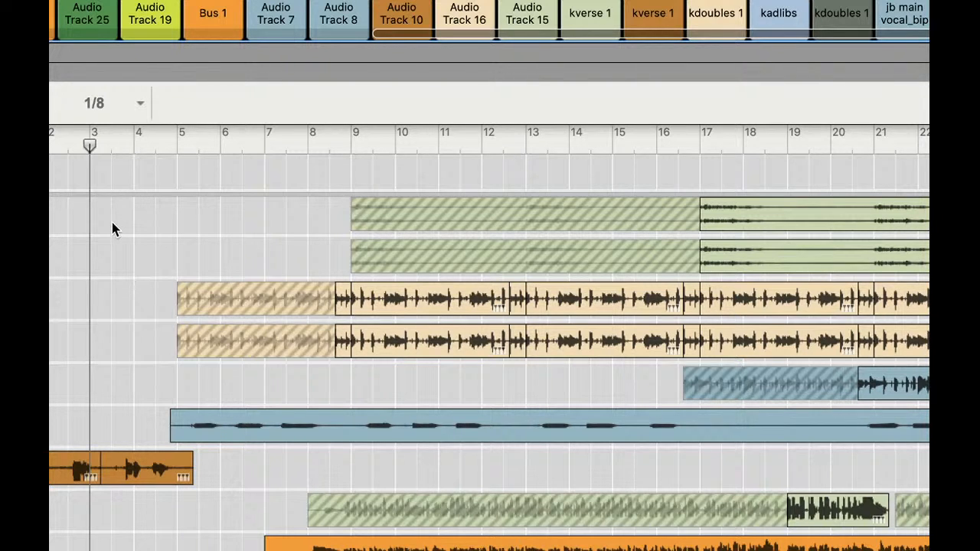
key("Return")
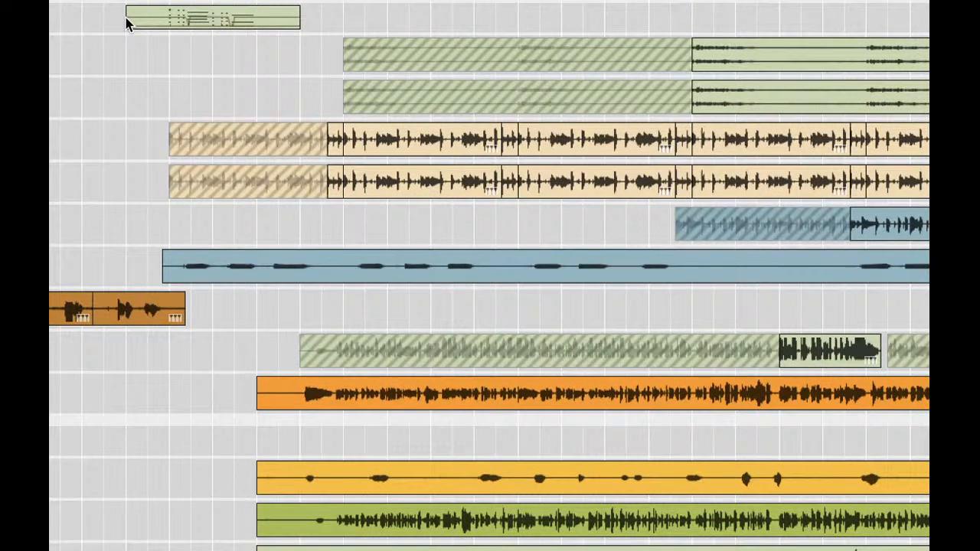
scroll(148, 190, "up", 3)
scroll(149, 191, "down", 10)
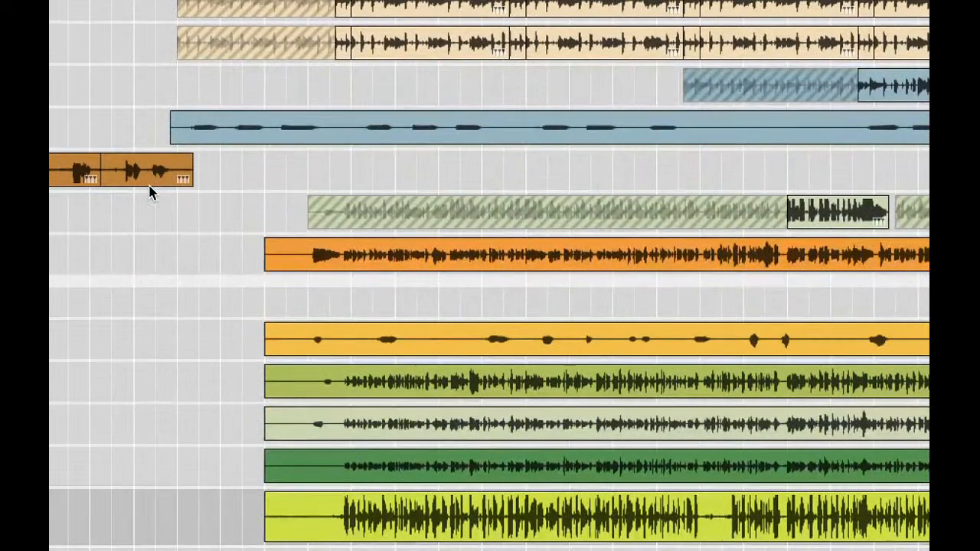
scroll(149, 185, "down", 1)
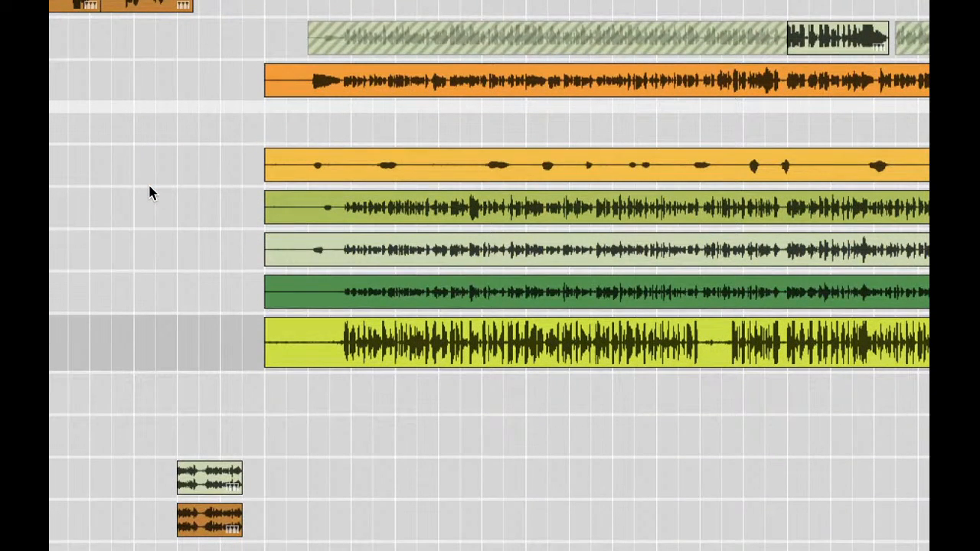
scroll(150, 193, "down", 1)
scroll(150, 193, "down", 6)
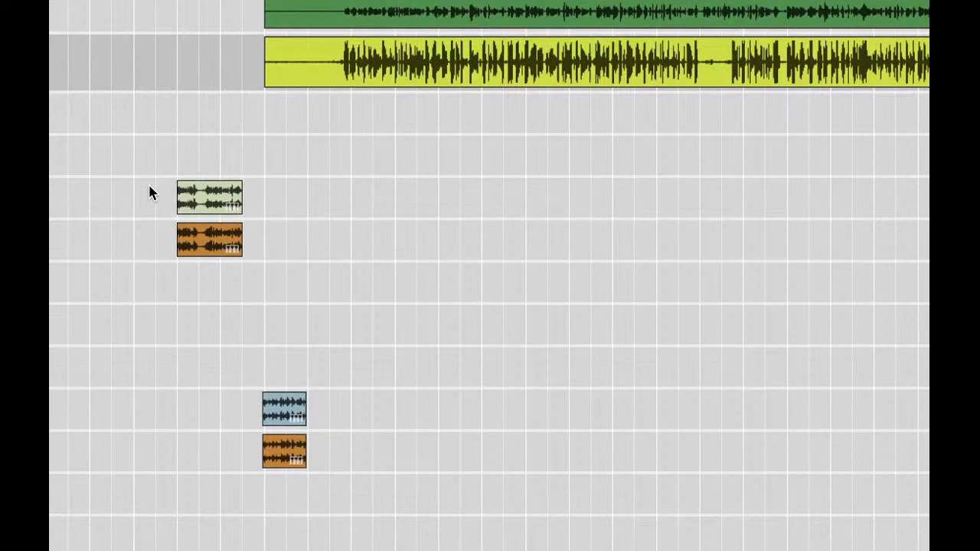
scroll(150, 193, "up", 7)
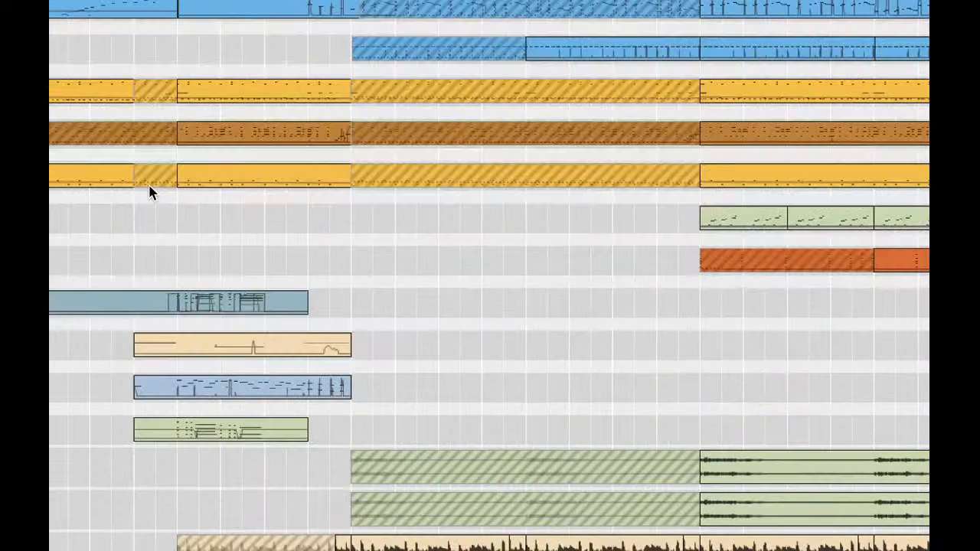
scroll(151, 193, "up", 1)
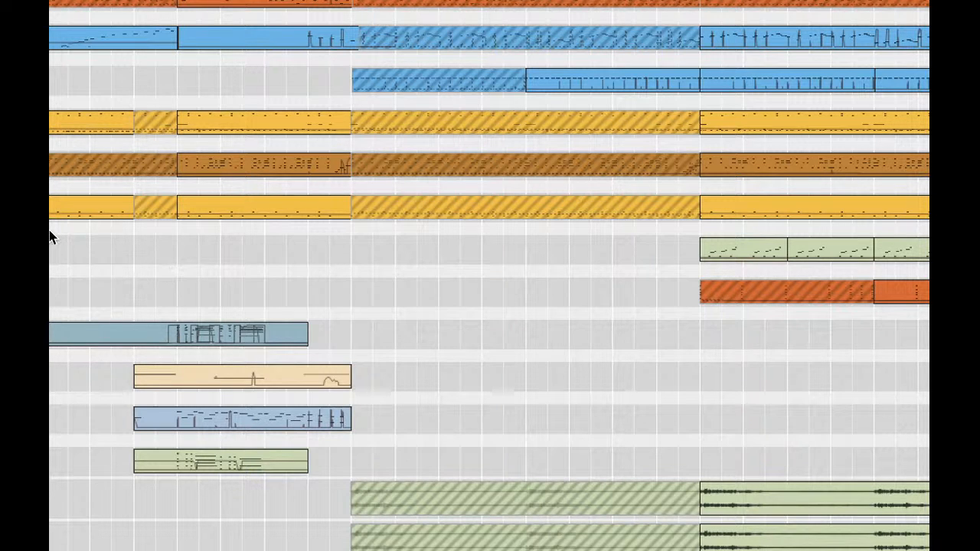
- Review the arrangement again from the instrument clips down through the verse vocal tracks to the short audio clips beneath them
scroll(89, 127, "down", 6)
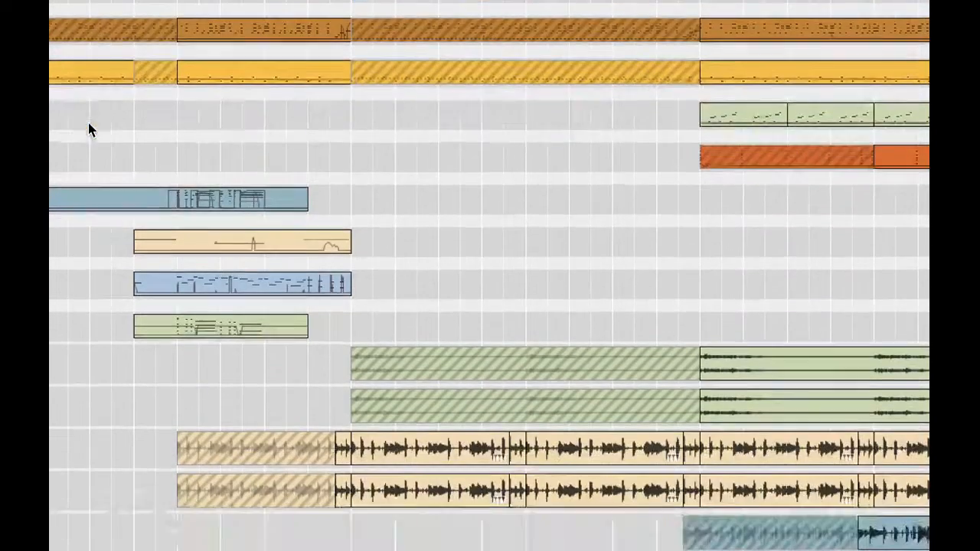
scroll(89, 130, "down", 1)
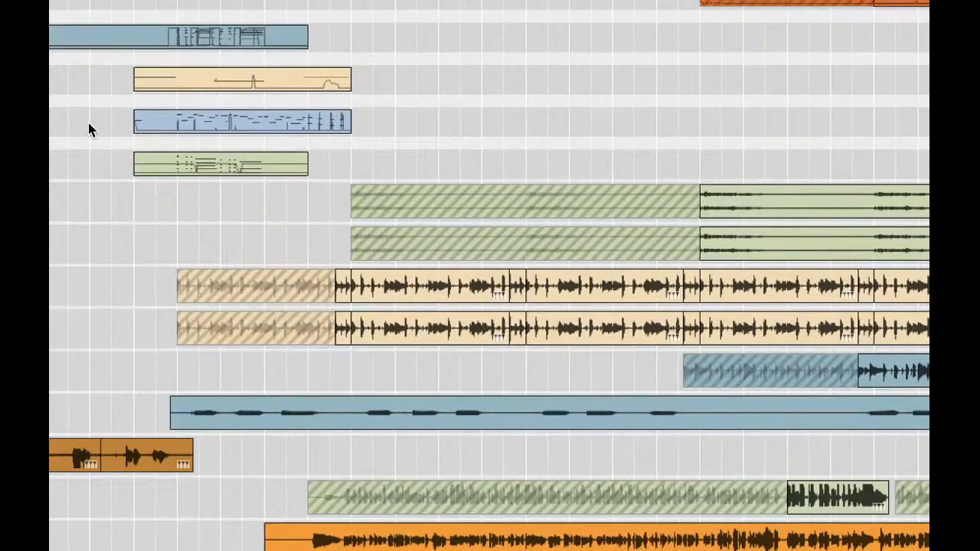
scroll(89, 130, "down", 9)
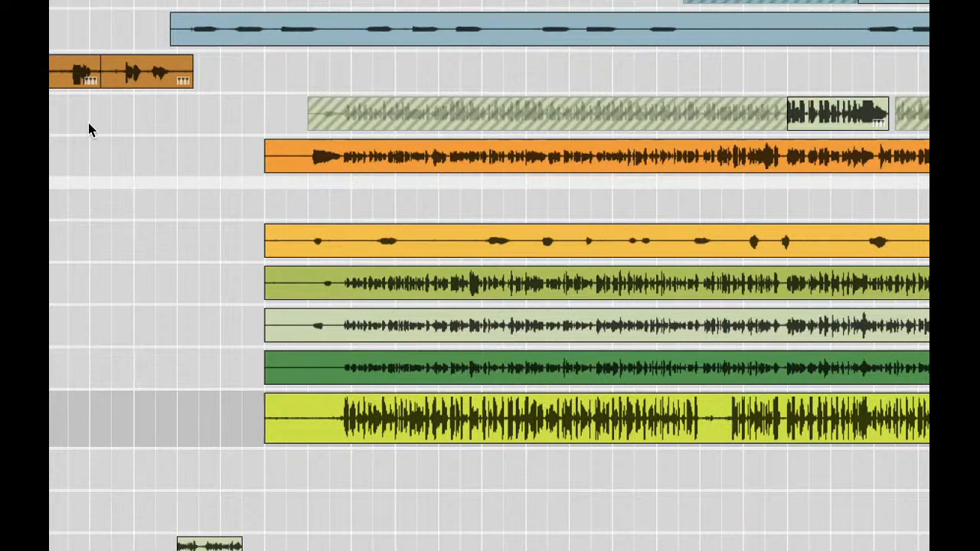
scroll(89, 130, "down", 2)
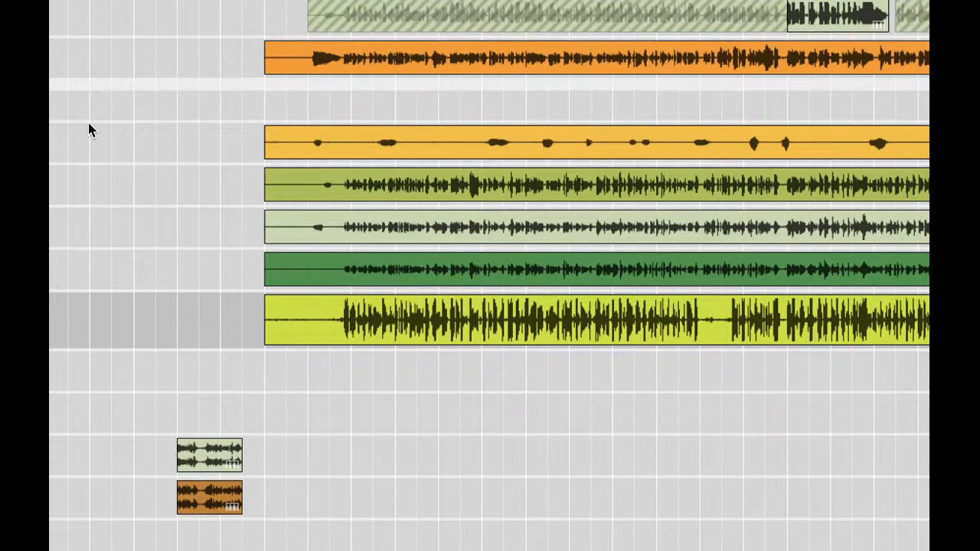
scroll(89, 130, "down", 1)
scroll(89, 130, "right", 1)
scroll(89, 131, "left", 1)
scroll(89, 130, "up", 1)
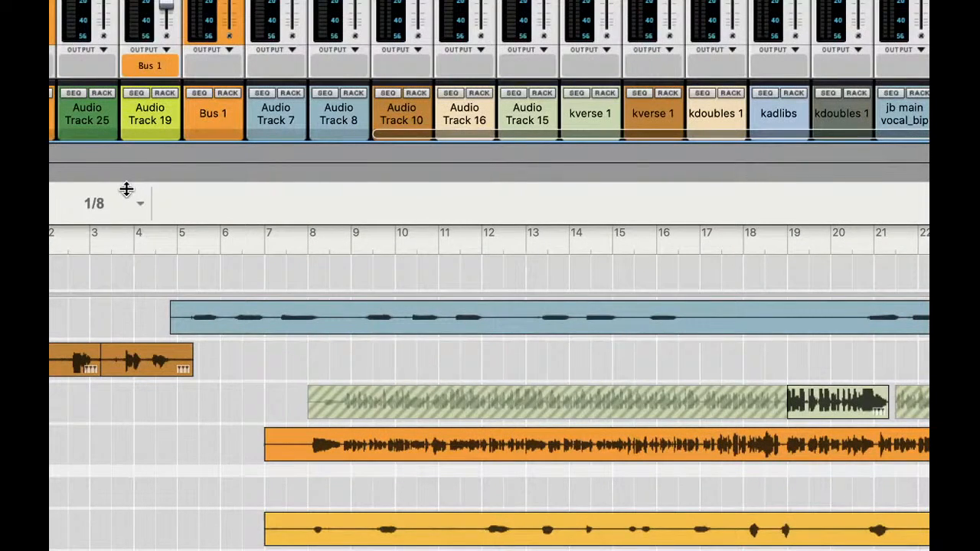
- Examine the vocal and bus channel strips in the mixer, covering dynamics, EQ, inserts, sends, faders and output routing
scroll(117, 22, "up", 10)
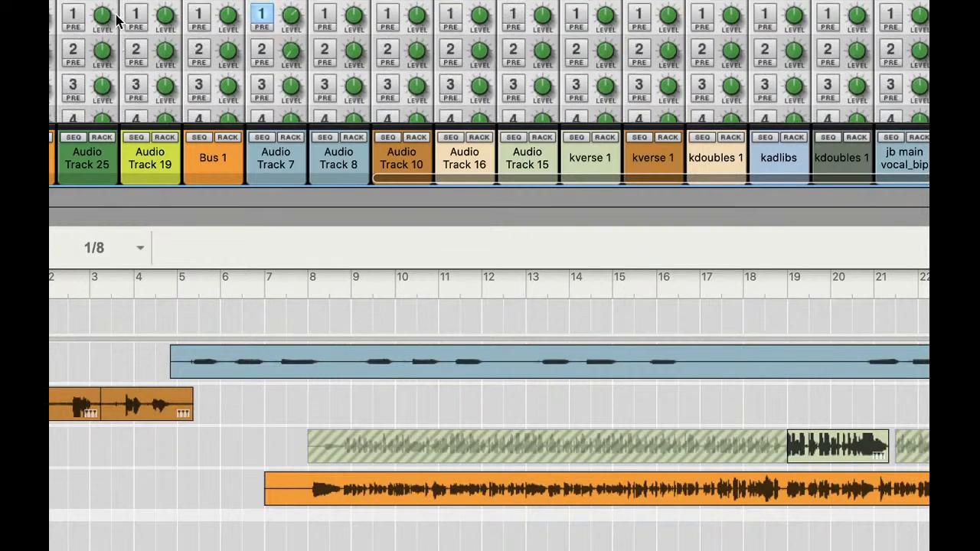
scroll(118, 22, "up", 10)
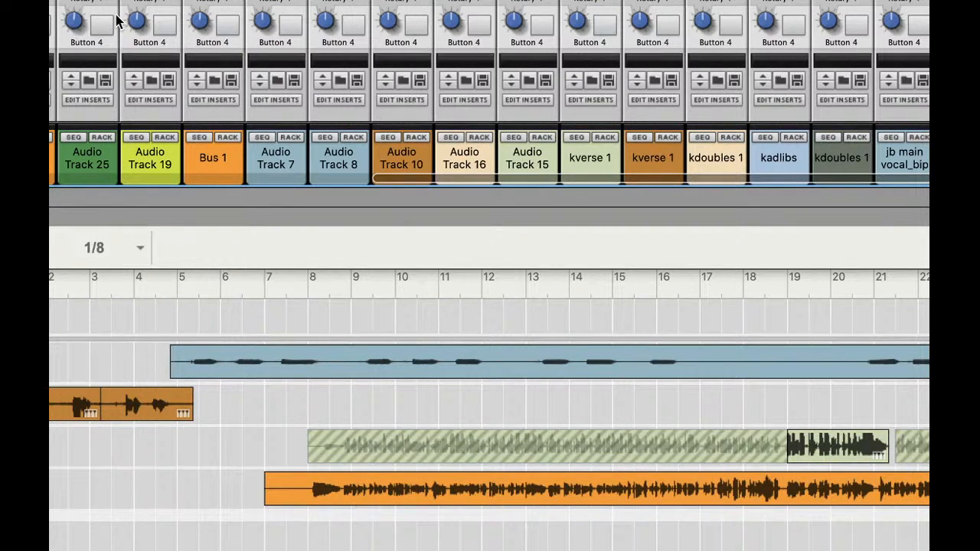
scroll(117, 21, "up", 10)
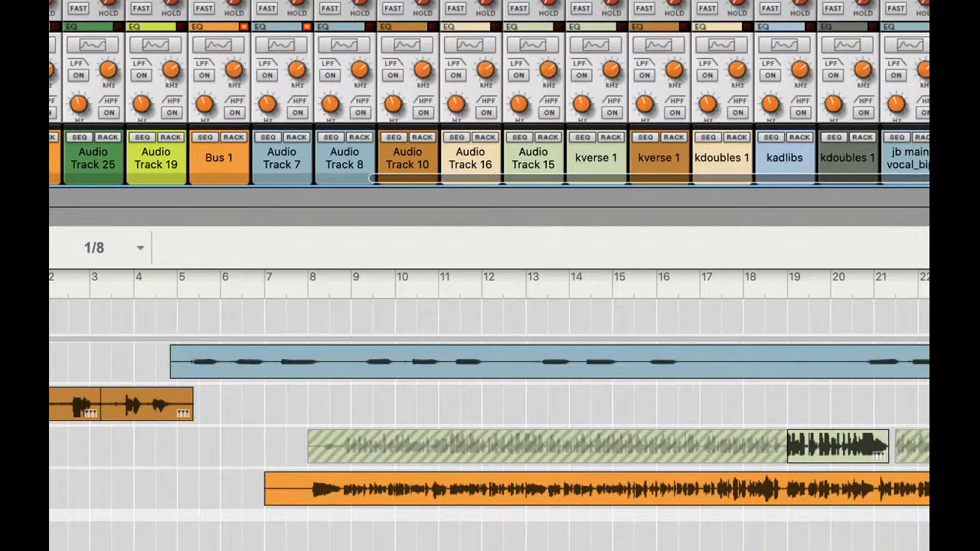
scroll(489, 92, "up", 5)
scroll(489, 92, "left", 1)
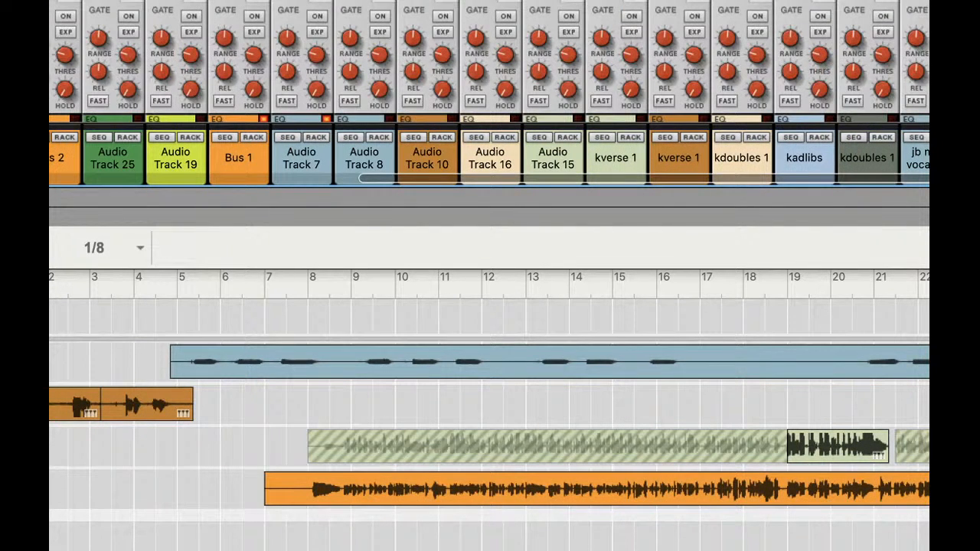
scroll(491, 93, "down", 5)
scroll(491, 93, "left", 3)
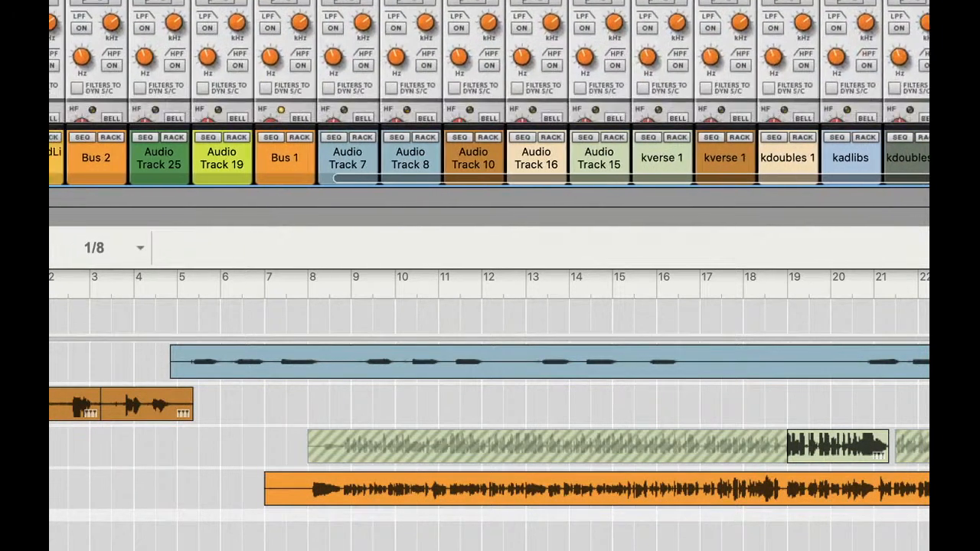
scroll(490, 93, "down", 3)
scroll(490, 94, "left", 3)
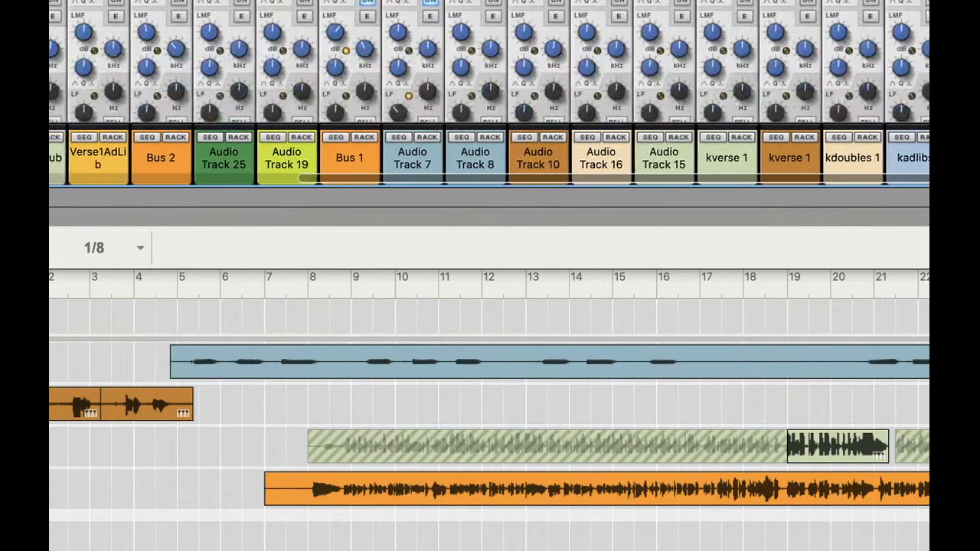
scroll(491, 94, "down", 3)
scroll(490, 94, "left", 1)
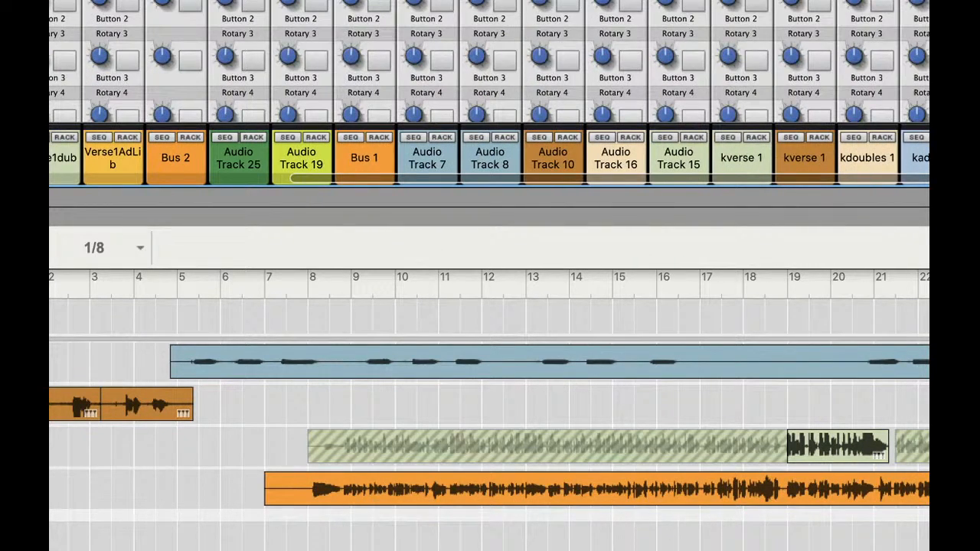
scroll(490, 93, "down", 4)
scroll(491, 94, "left", 3)
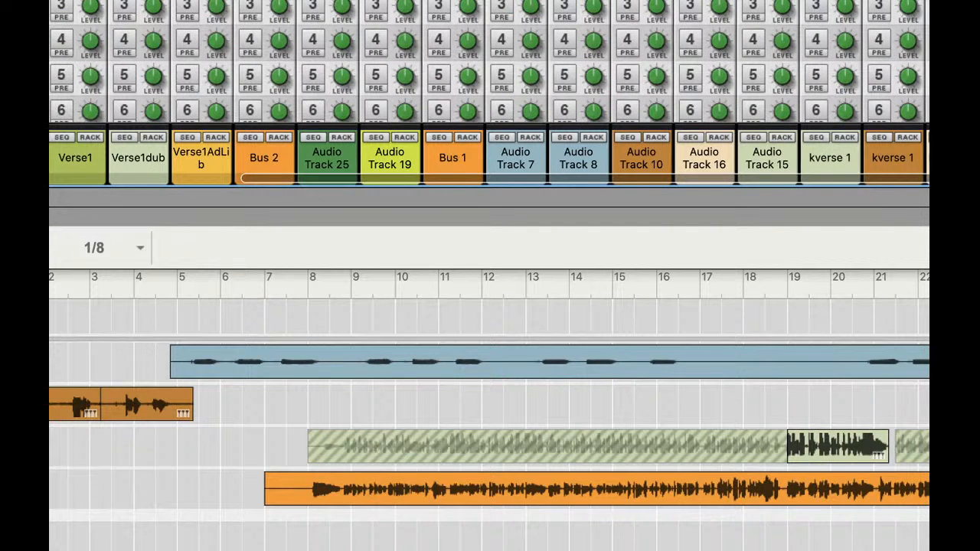
scroll(490, 94, "down", 4)
scroll(490, 93, "left", 3)
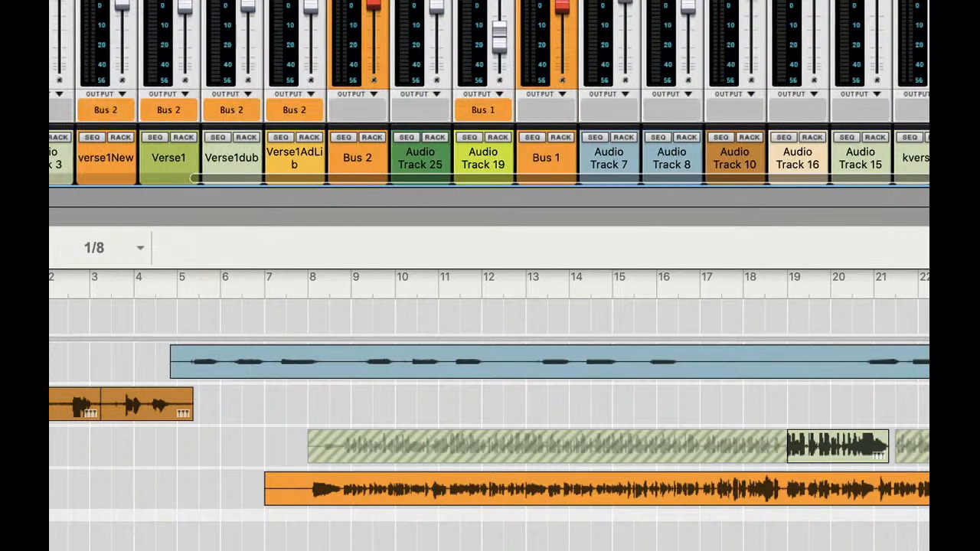
- Examine the instrument and earlier audio channel strips in the mixer, from faders through sends, inserts, EQ and gate, and back to the faders
scroll(490, 94, "left", 4)
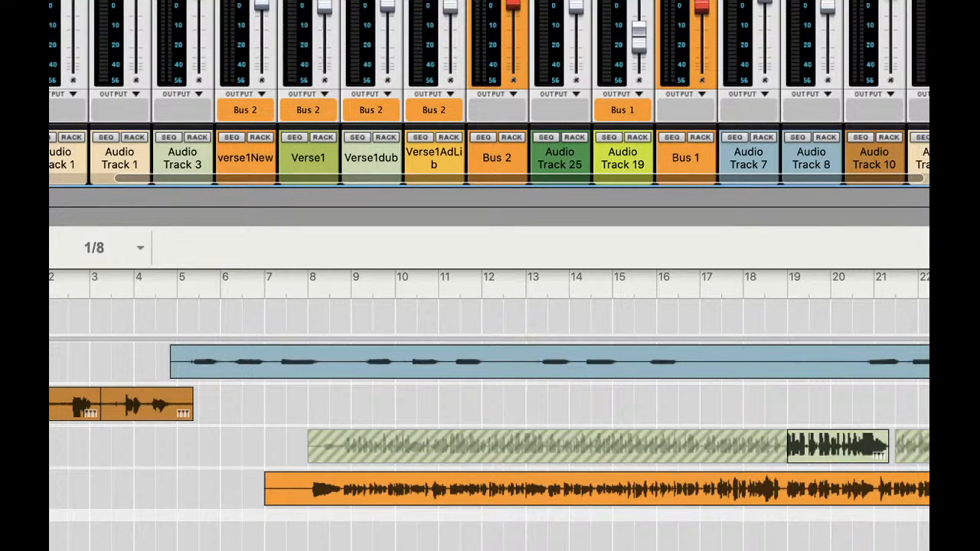
scroll(490, 94, "left", 10)
scroll(490, 94, "up", 3)
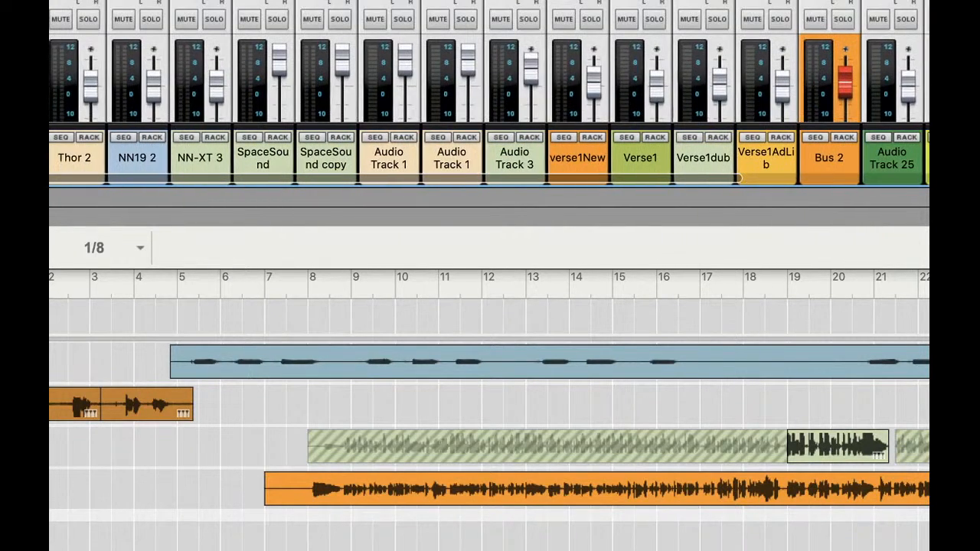
scroll(491, 93, "left", 2)
scroll(490, 94, "up", 4)
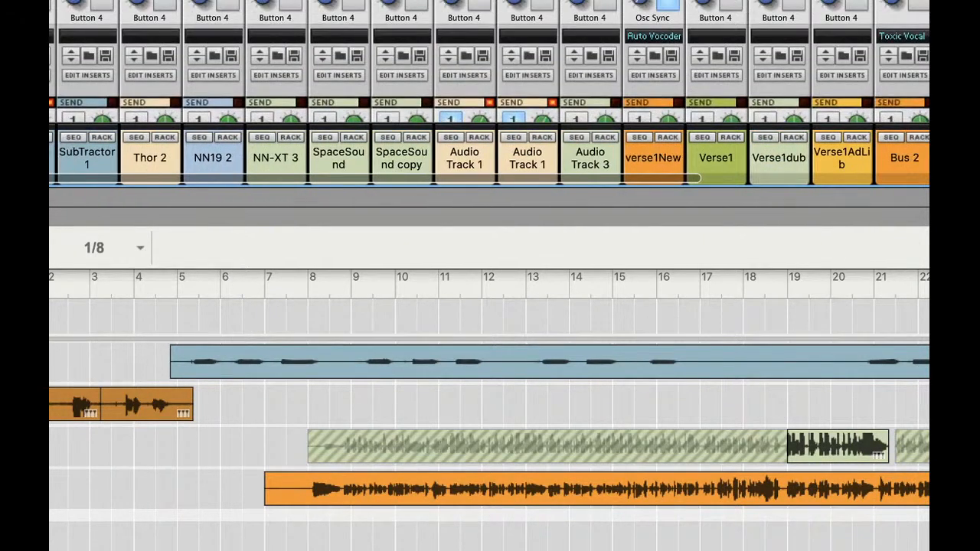
scroll(490, 93, "left", 3)
scroll(490, 93, "up", 3)
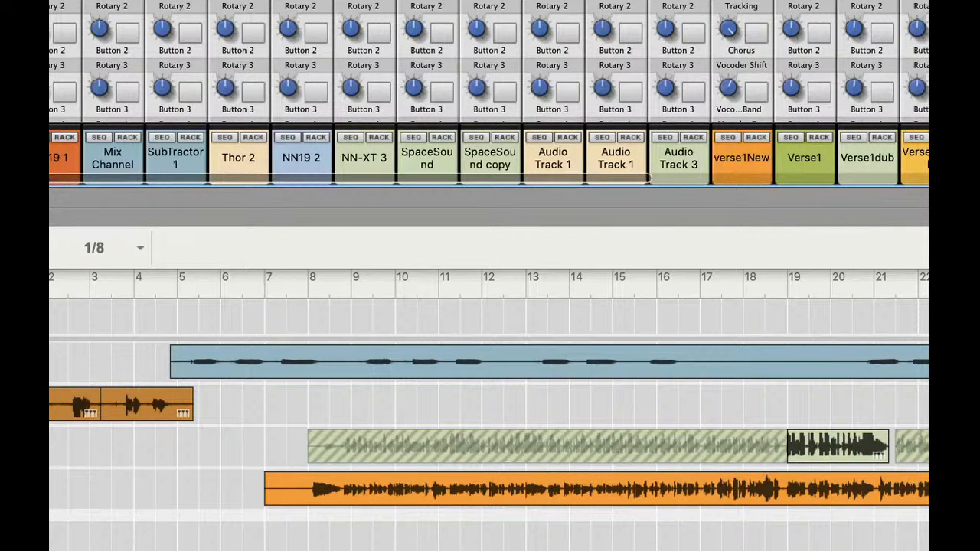
scroll(490, 93, "left", 2)
scroll(490, 93, "up", 3)
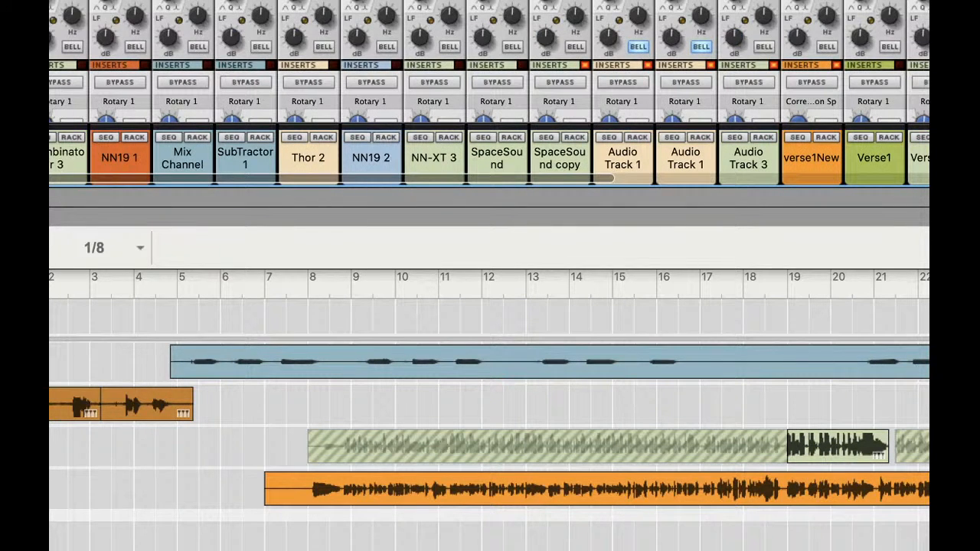
scroll(490, 94, "left", 1)
scroll(490, 93, "up", 3)
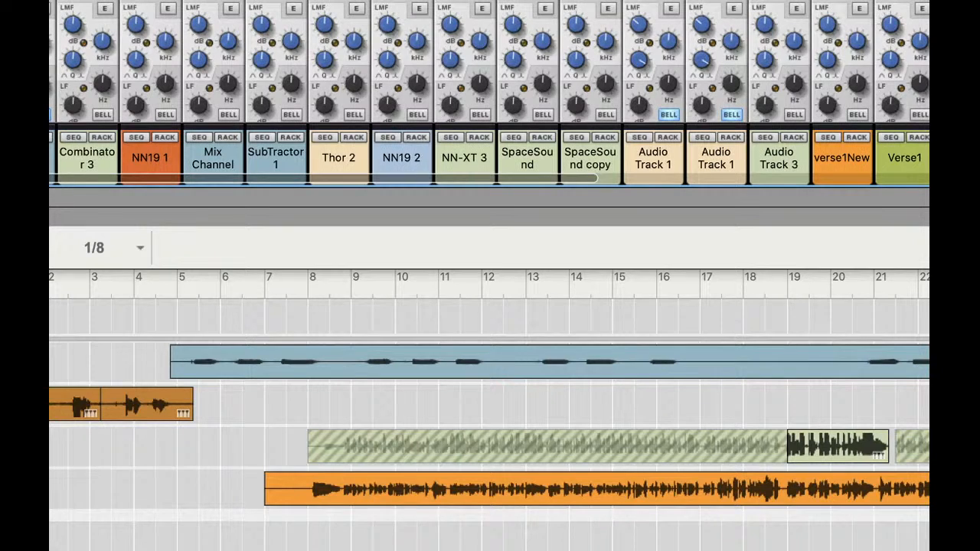
scroll(490, 93, "left", 1)
scroll(490, 94, "up", 3)
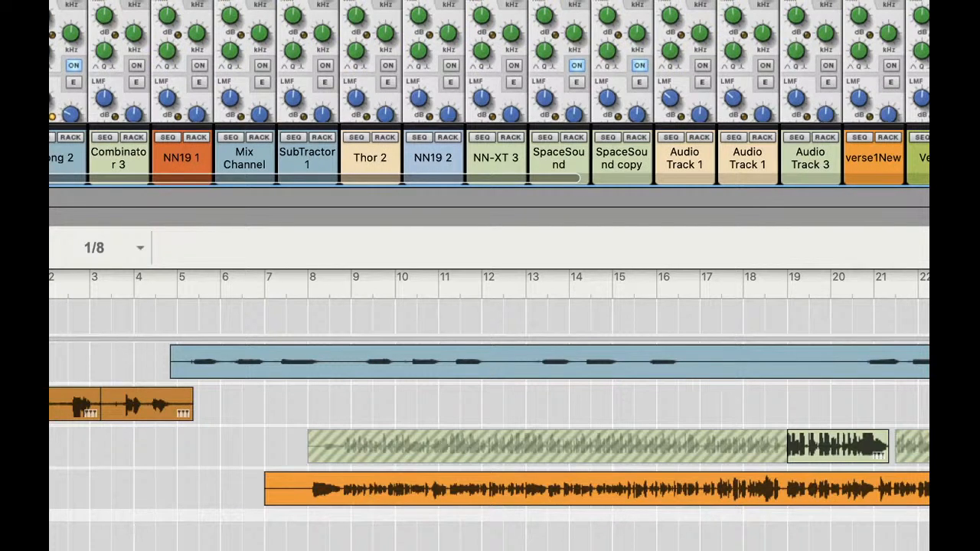
scroll(490, 94, "left", 1)
scroll(490, 93, "up", 3)
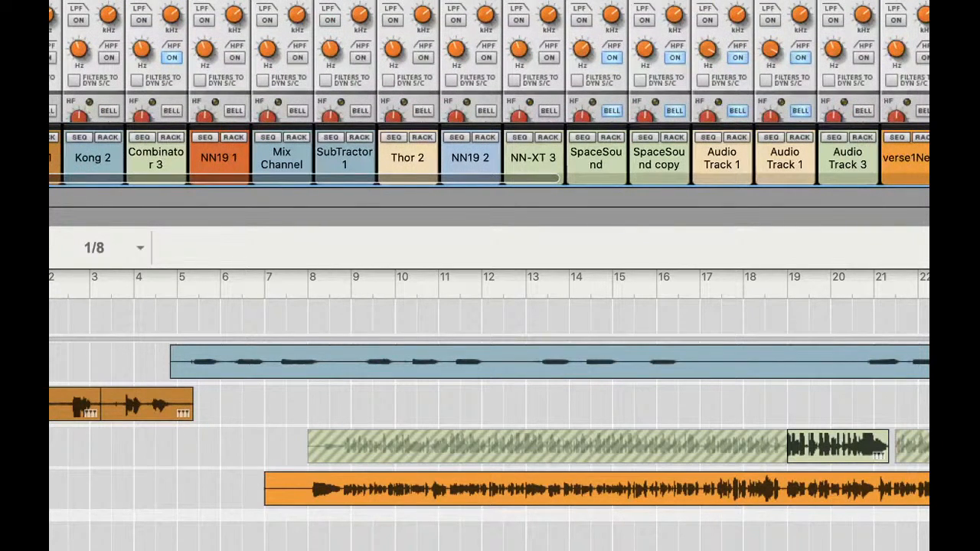
scroll(490, 94, "left", 2)
scroll(490, 94, "up", 3)
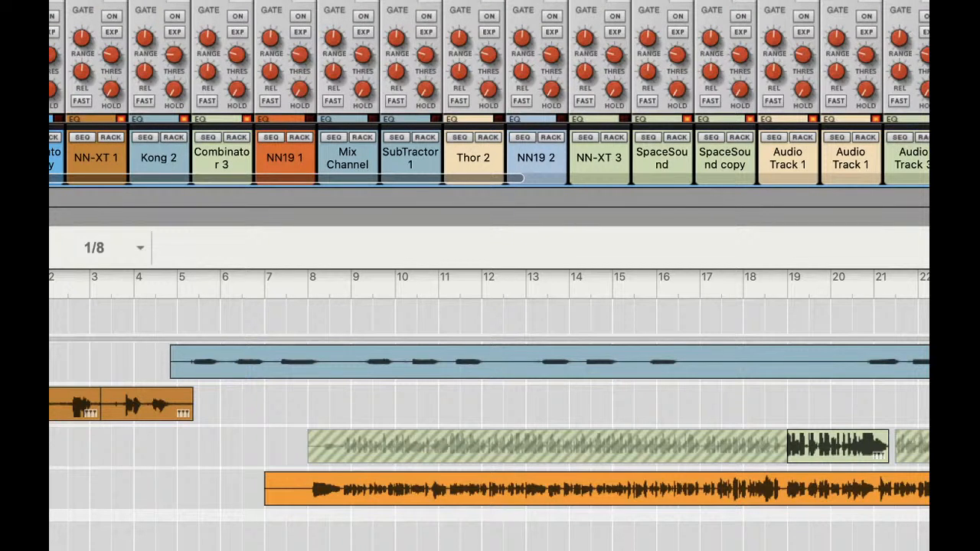
scroll(491, 94, "left", 1)
scroll(490, 94, "down", 5)
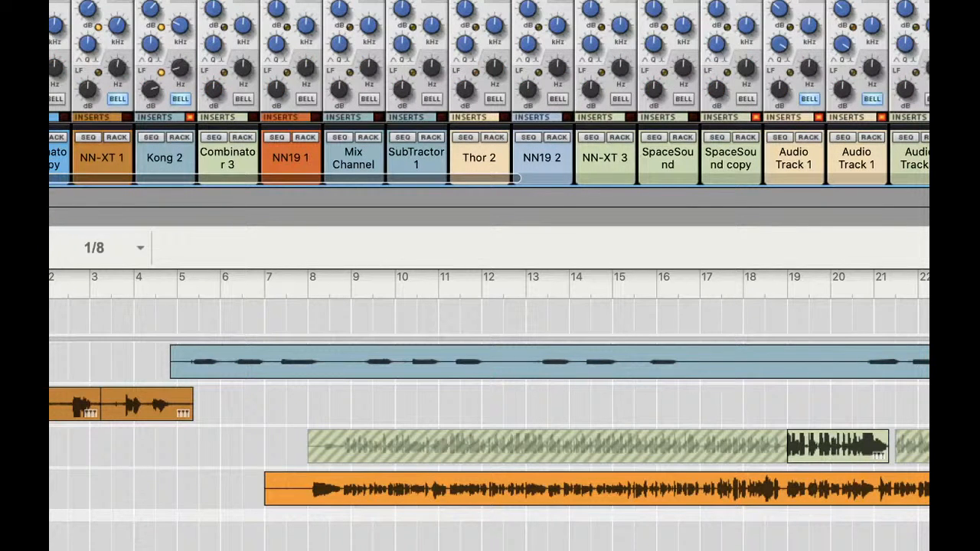
scroll(490, 61, "down", 3)
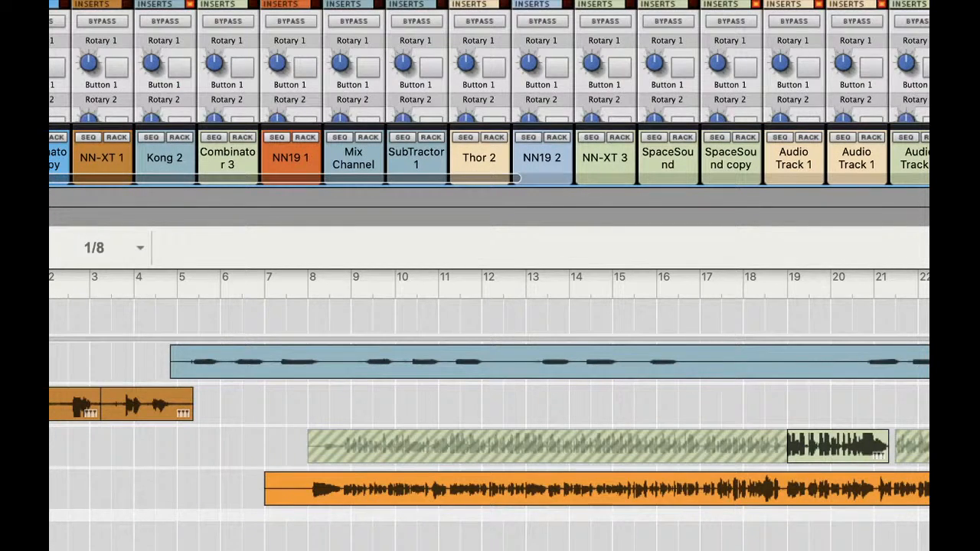
scroll(490, 61, "down", 5)
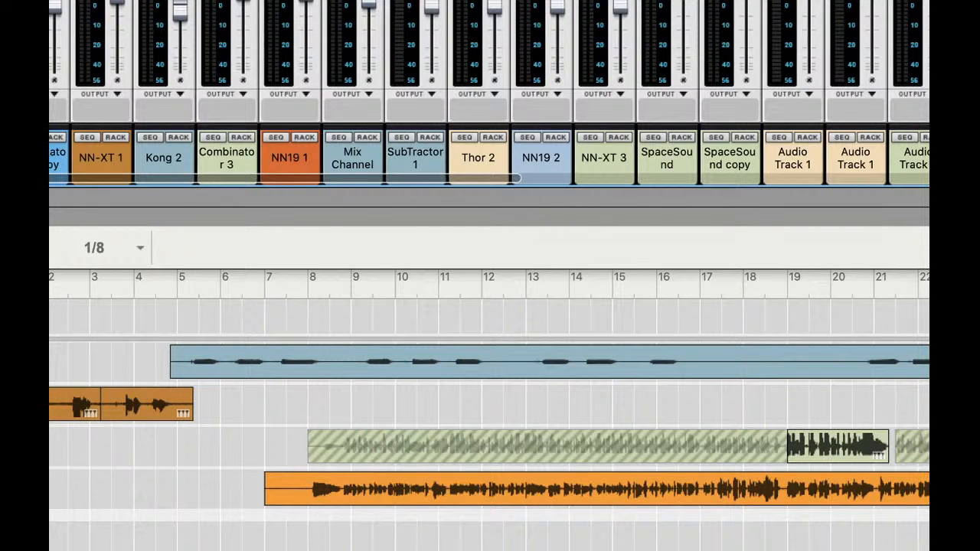
- Look over the mixer channel strips' names and output routing, from the instrument channels through the verse vocals and buses to the audio tracks
scroll(490, 94, "right", 3)
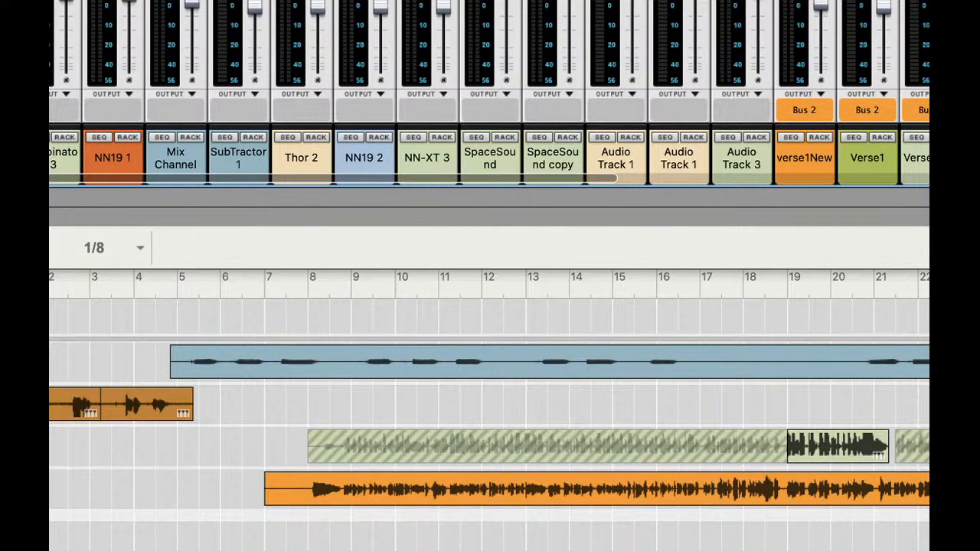
scroll(490, 93, "right", 5)
scroll(490, 94, "left", 2)
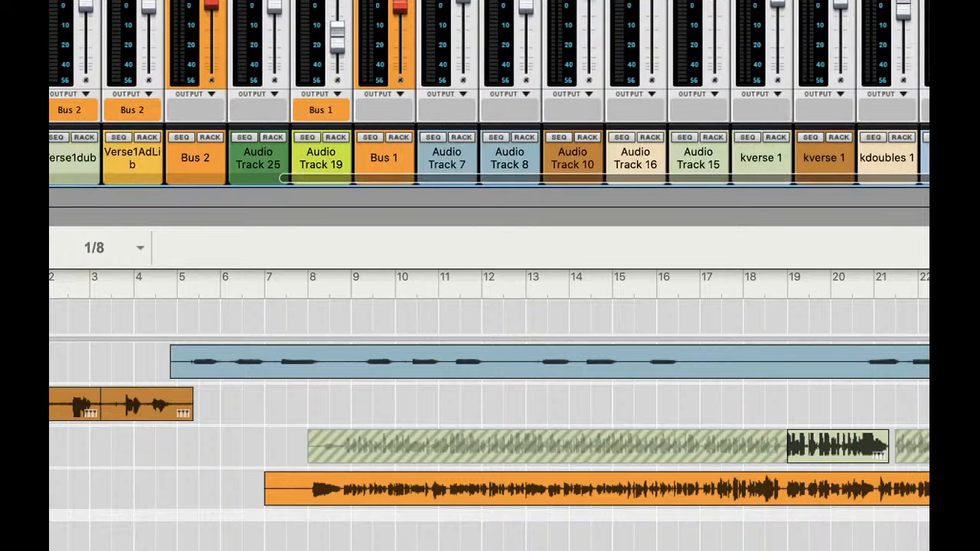
scroll(490, 93, "left", 5)
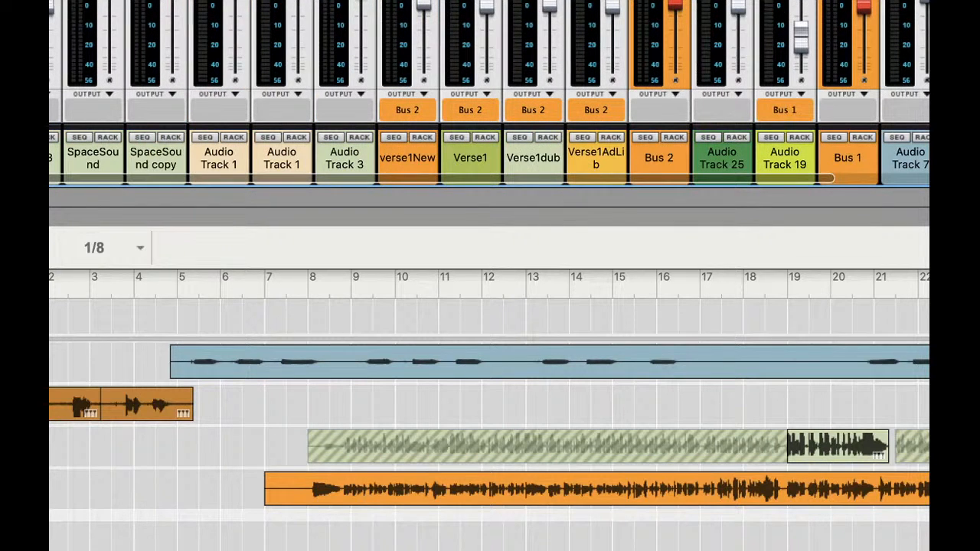
scroll(491, 93, "left", 3)
scroll(490, 93, "right", 4)
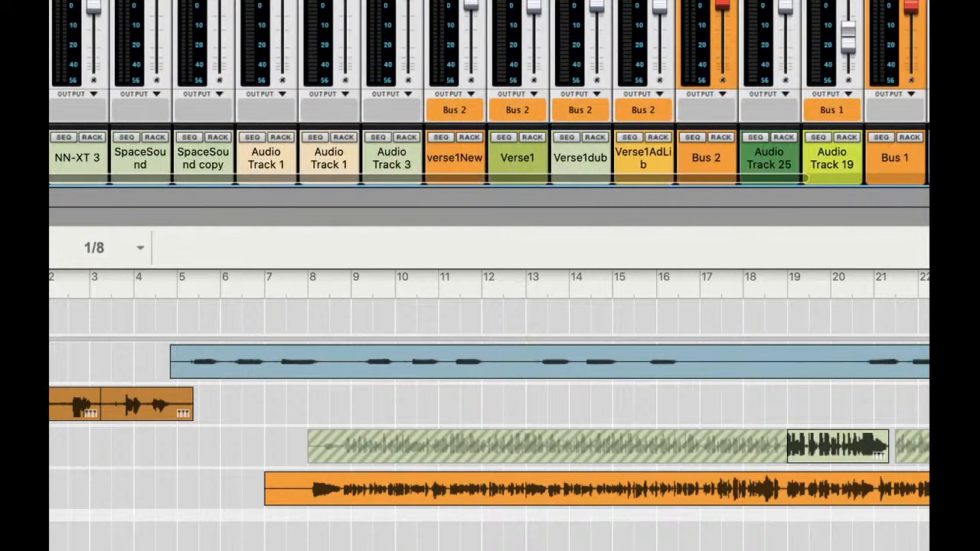
scroll(490, 93, "right", 4)
scroll(490, 94, "left", 5)
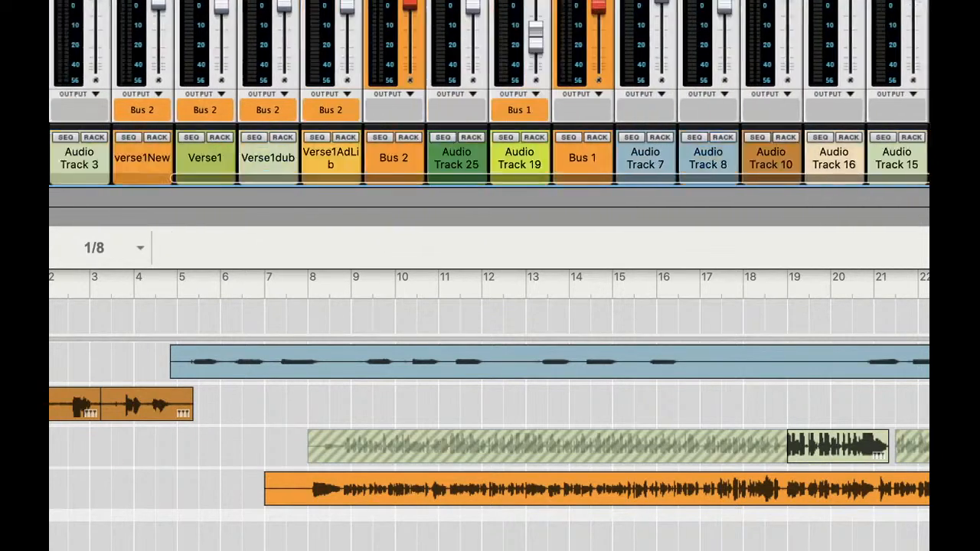
scroll(490, 94, "left", 7)
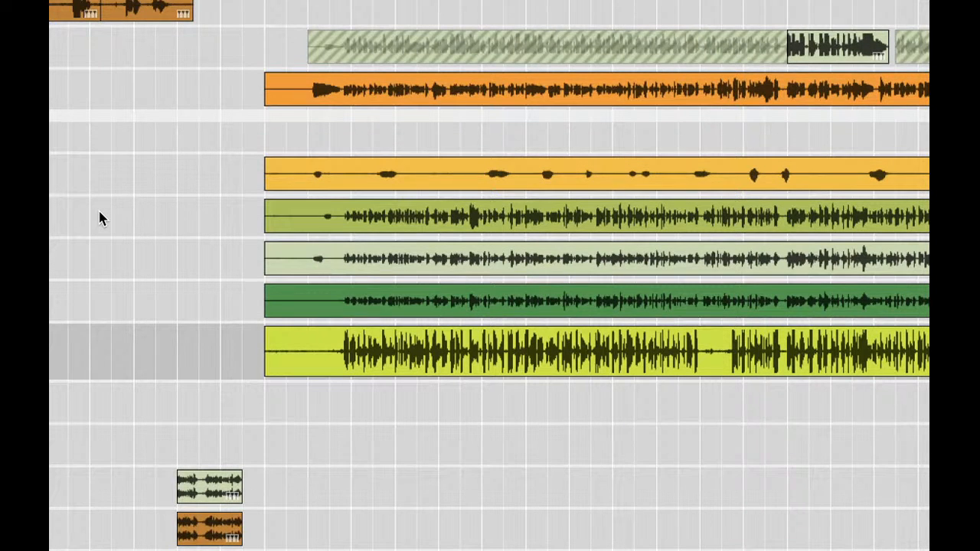
- Save the song in the Reason Song File format
scroll(100, 215, "down", 3)
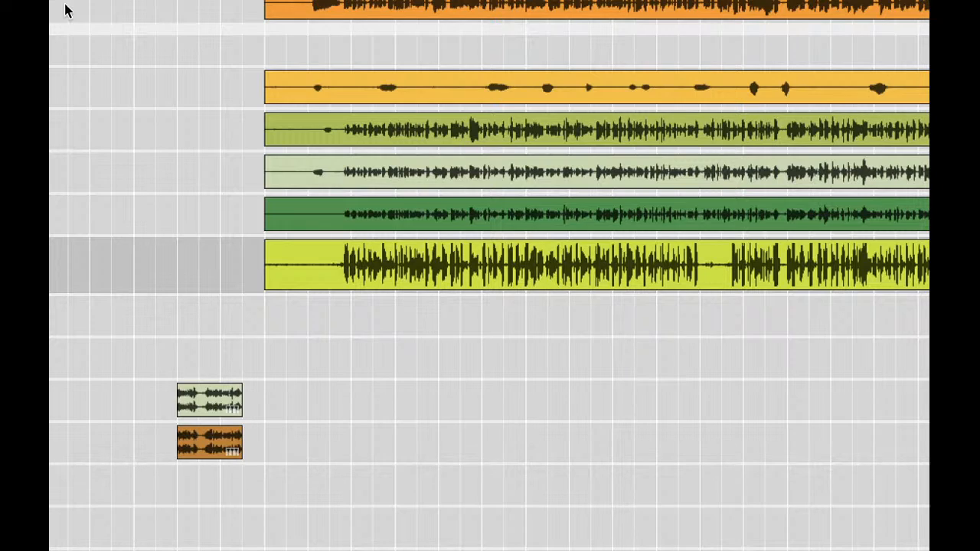
scroll(66, 8, "up", 5)
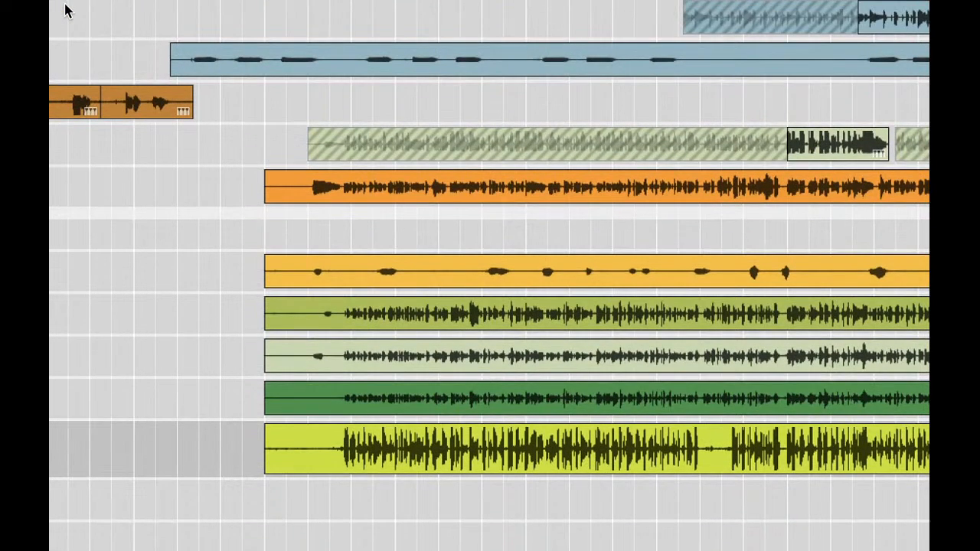
scroll(65, 9, "up", 4)
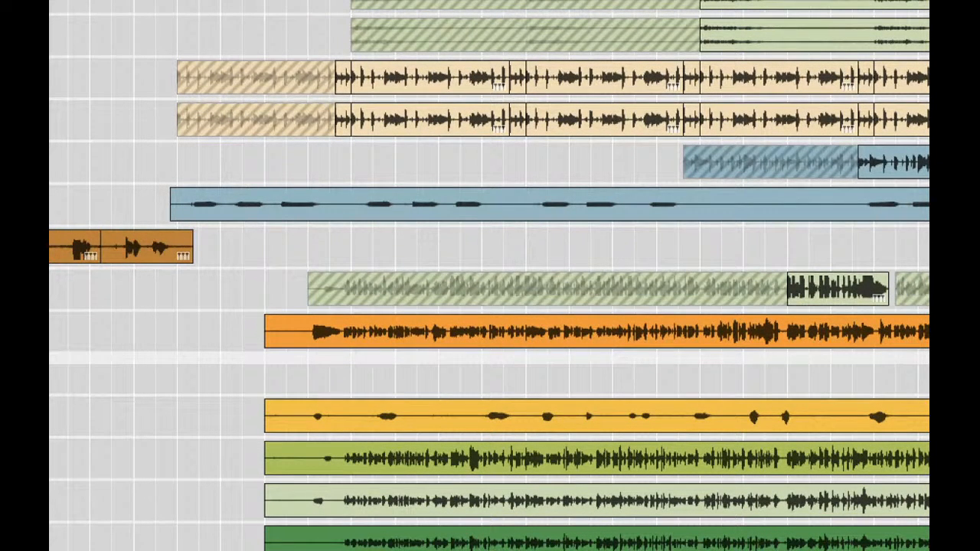
key("super+s")
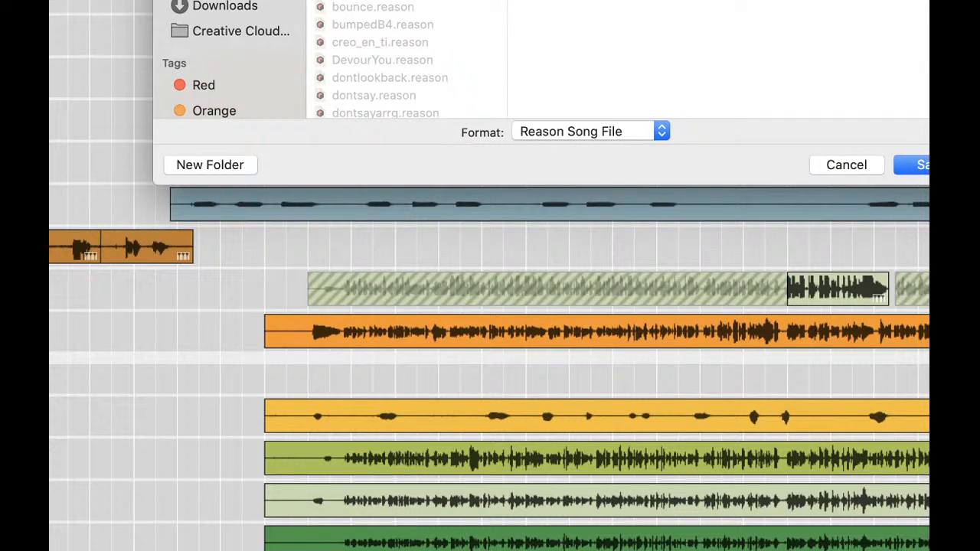
left_click(923, 166)
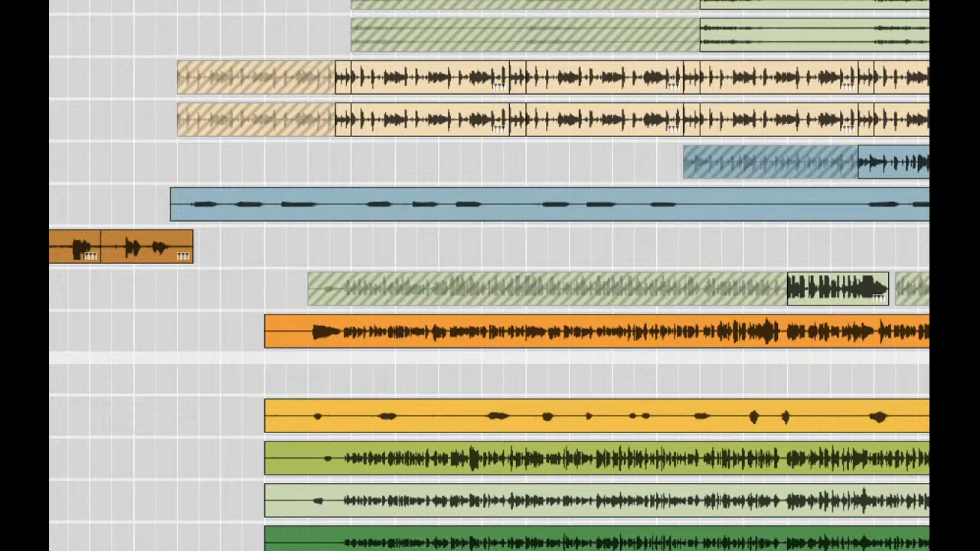
- Start playback and delete the brown audio track whose clips end just after bar 5
left_click(69, 246)
key("space")
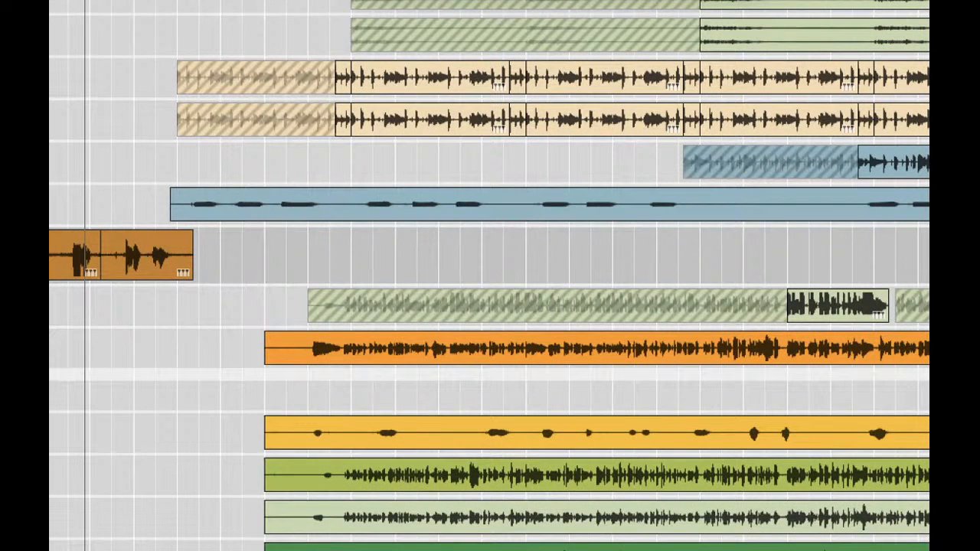
key("Delete")
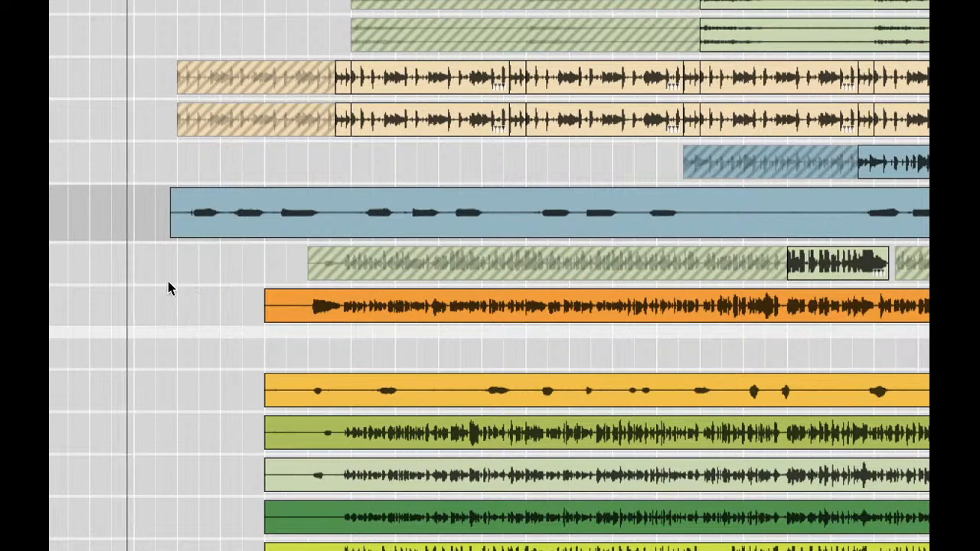
- Delete the two audio tracks with short light-green and brown clips below the lime vocal track
scroll(147, 297, "down", 1)
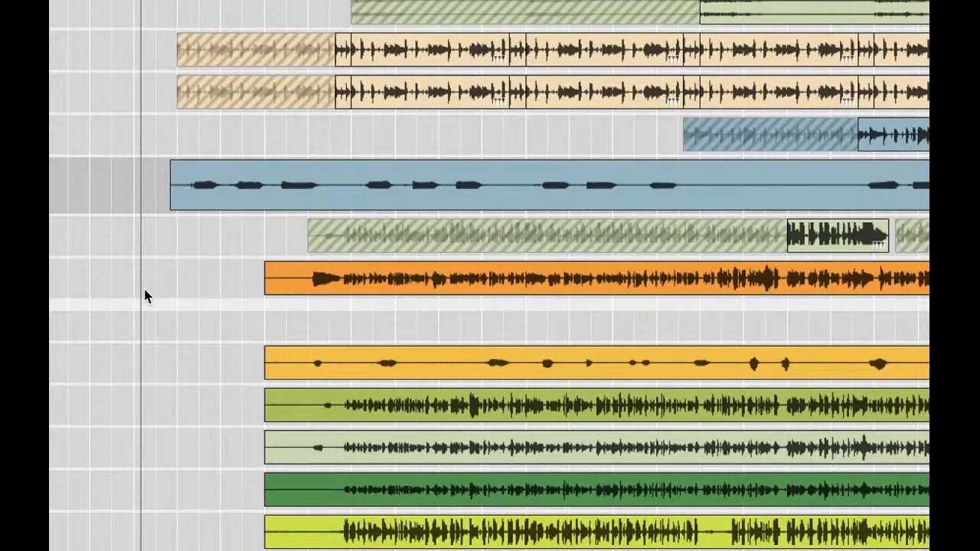
scroll(147, 296, "down", 2)
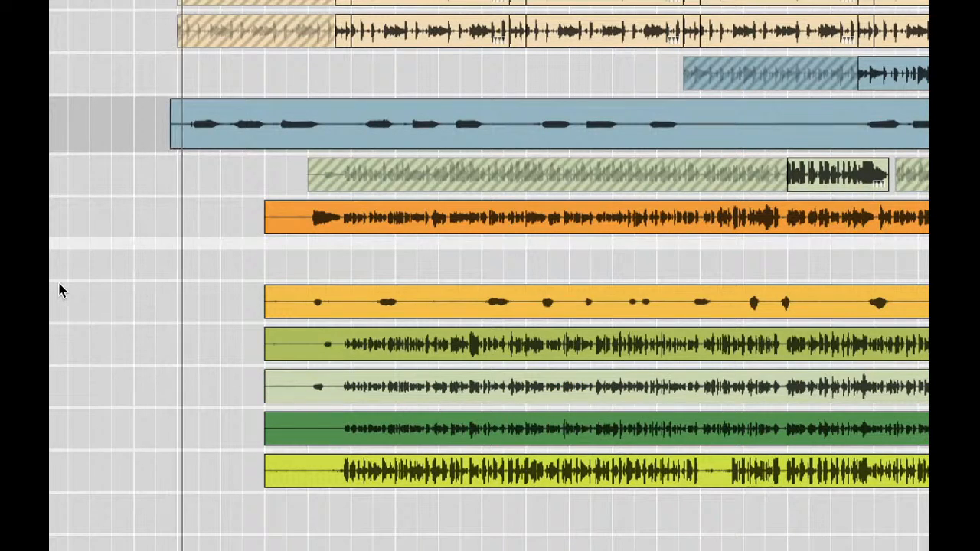
scroll(61, 289, "down", 3)
scroll(64, 295, "down", 4)
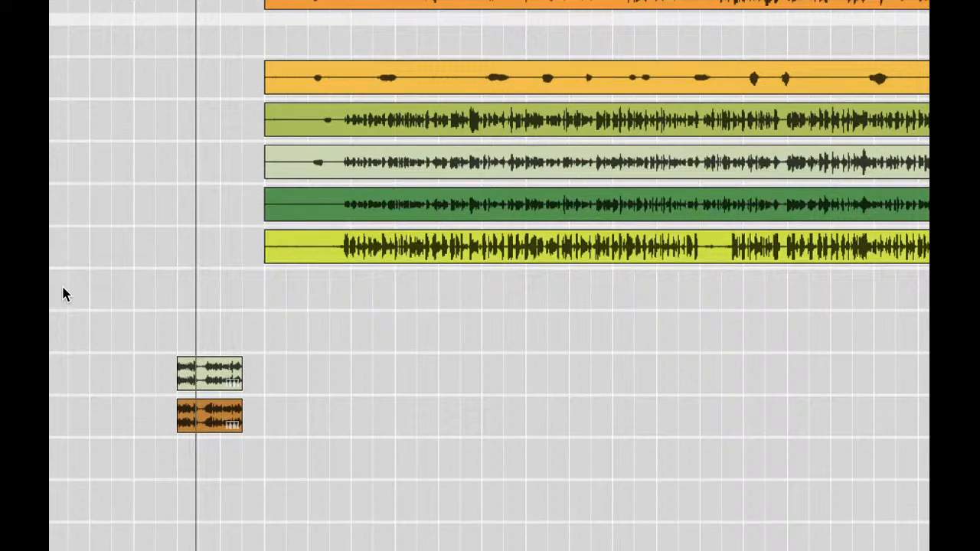
scroll(62, 294, "down", 3)
left_click(50, 286)
left_click(50, 334, "shift")
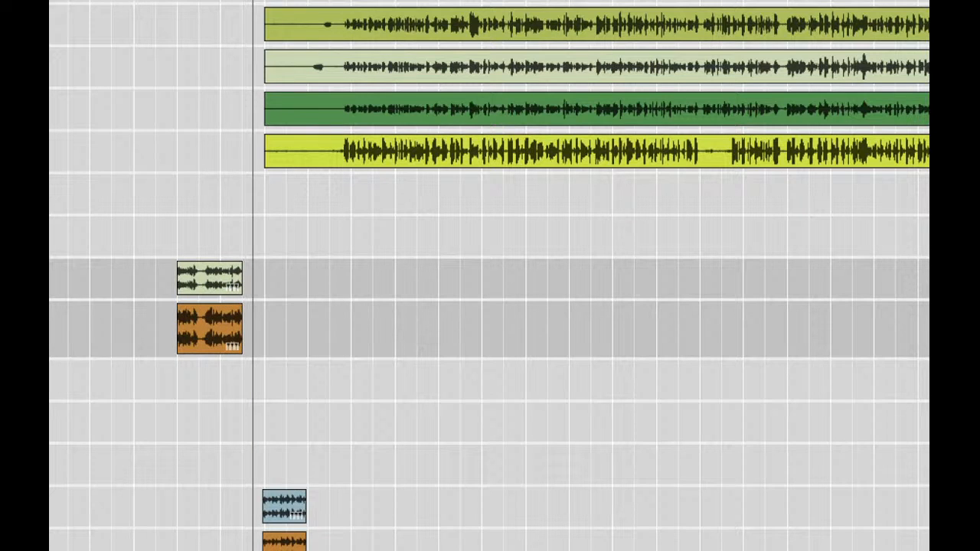
key("Delete")
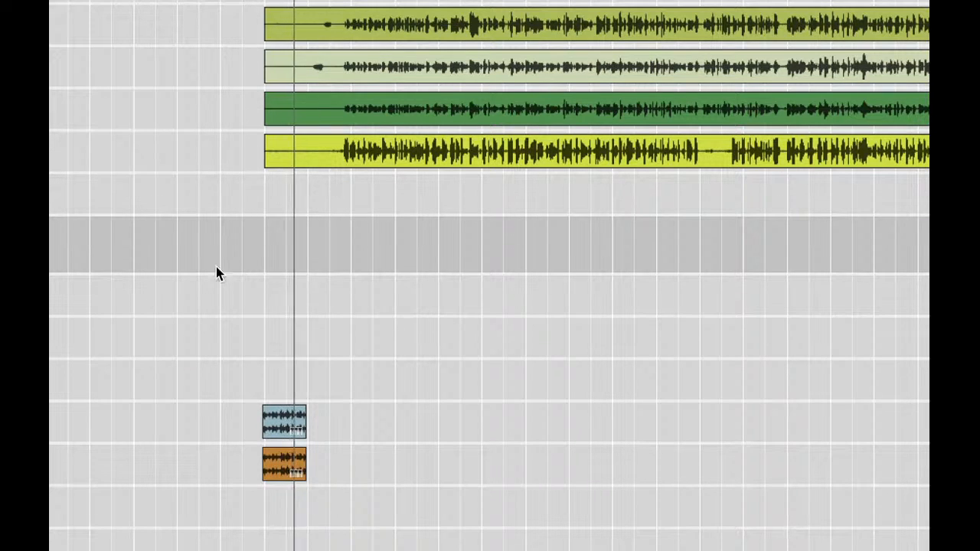
- Delete the two lower audio tracks holding the short blue and brown clips
left_click(51, 422)
left_click(50, 464, "shift")
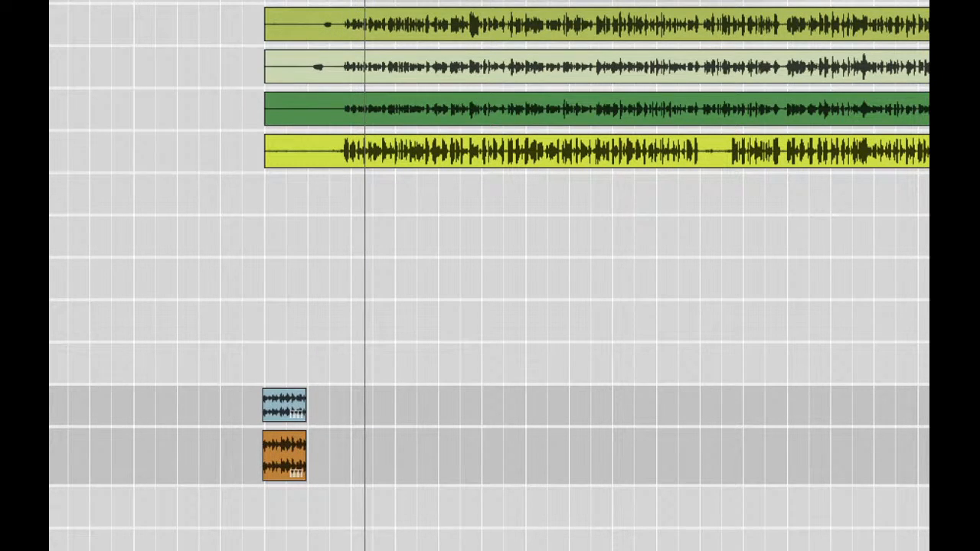
key("Delete")
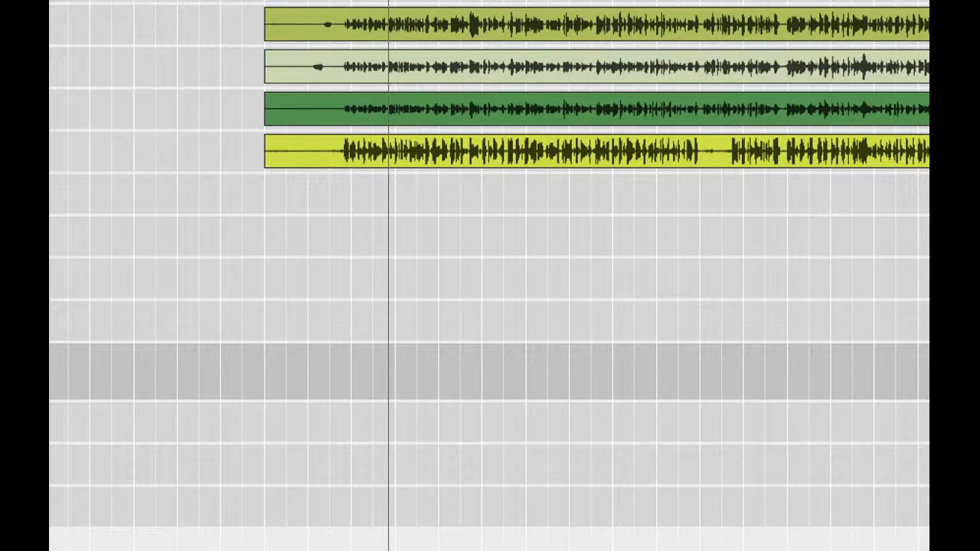
left_click(55, 8)
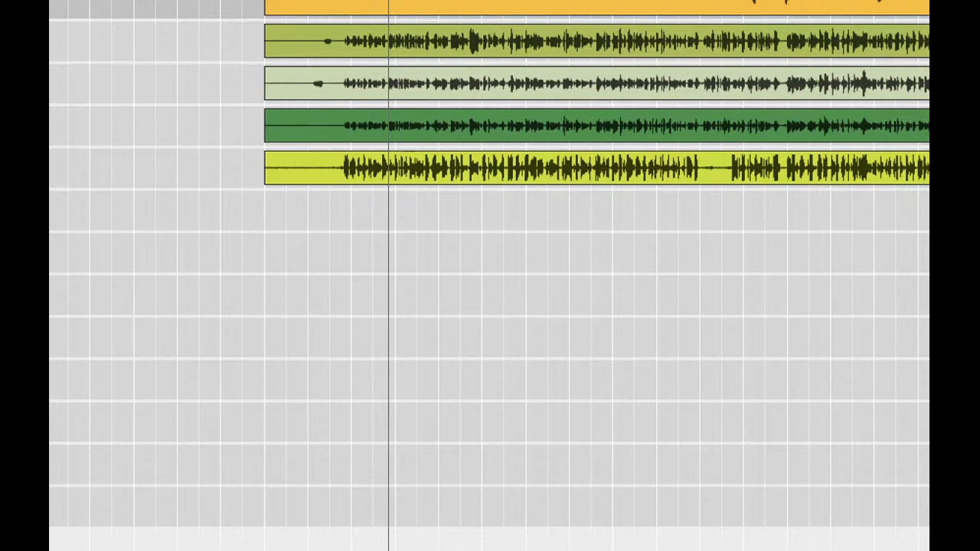
key("Delete")
key("Down")
key("Down")
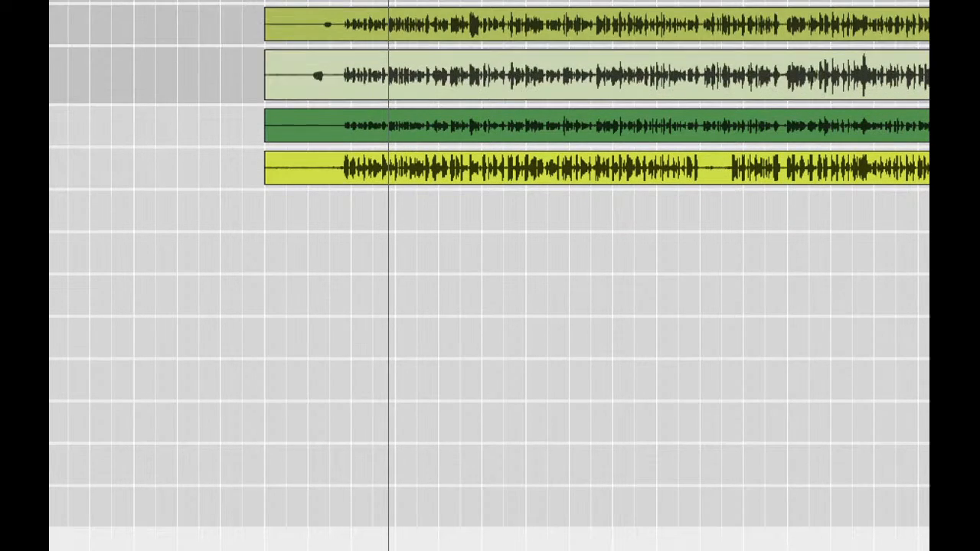
key("Down")
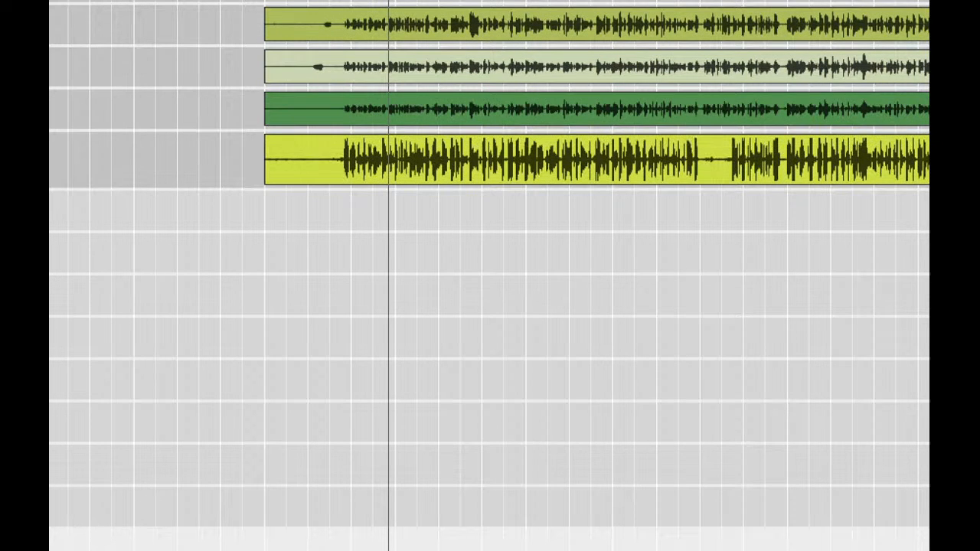
scroll(96, 116, "up", 3)
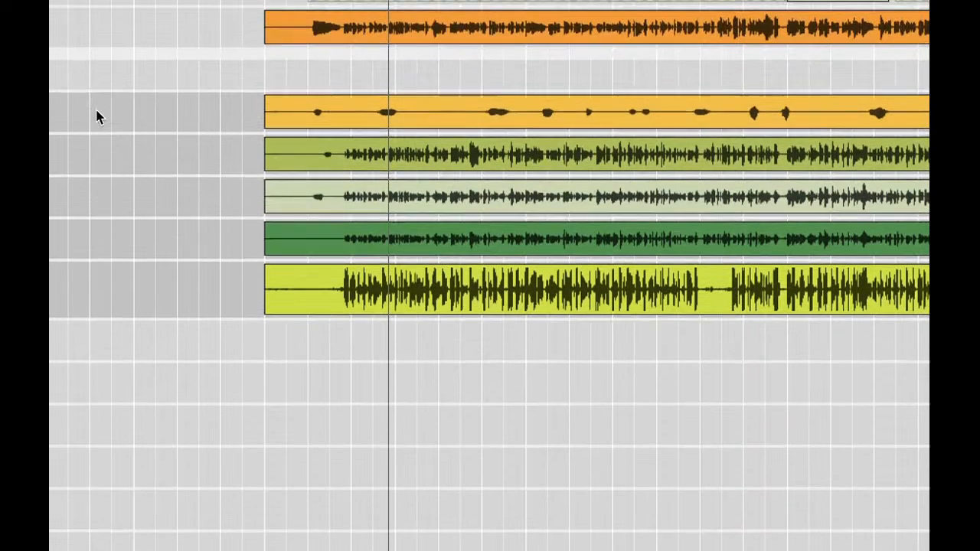
scroll(97, 115, "up", 3)
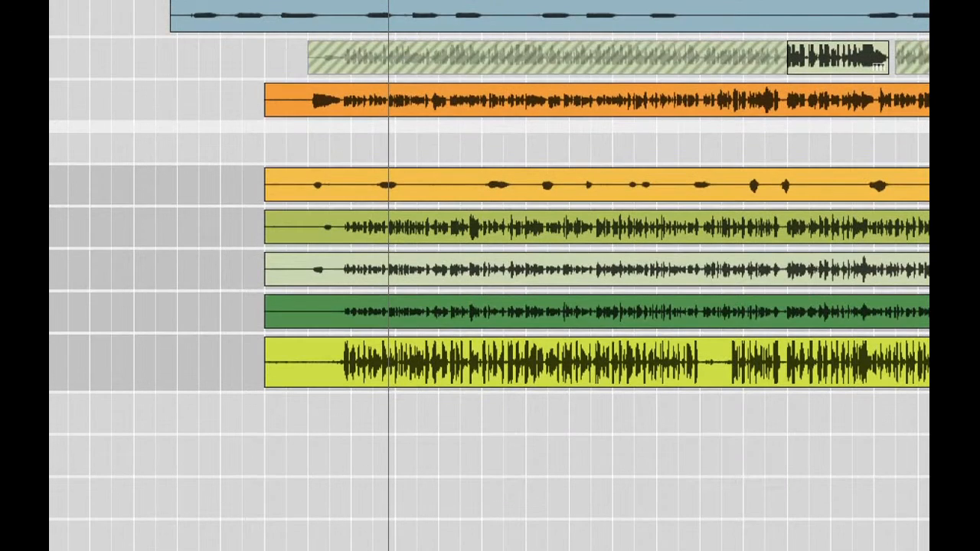
scroll(490, 229, "up", 2)
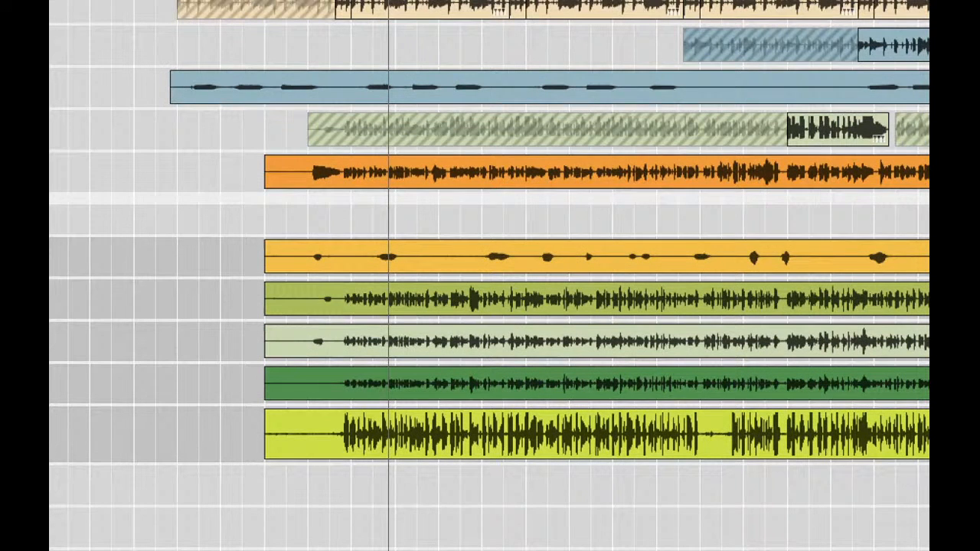
scroll(490, 230, "up", 1)
left_click(61, 174, "shift")
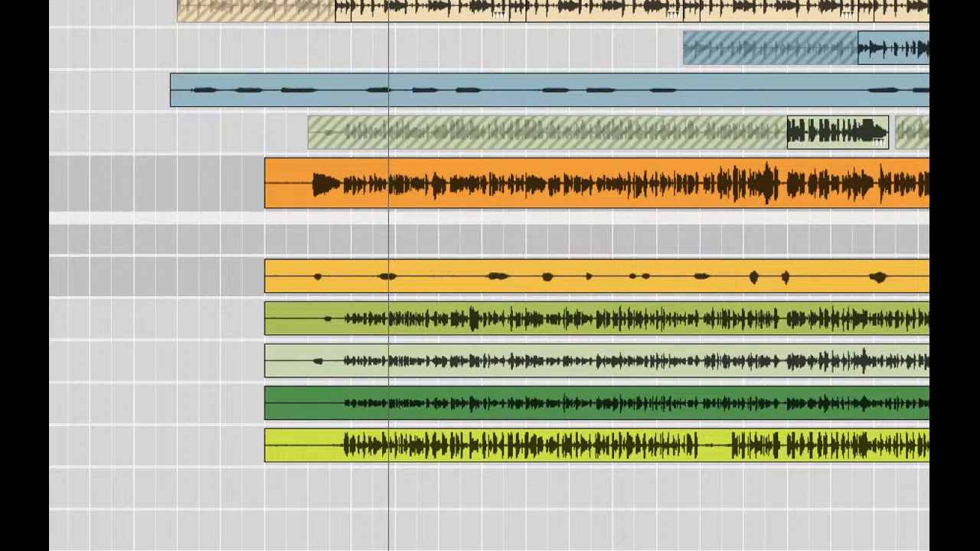
- Delete the five adjacent vocal tracks from the yellow clip through the lime-green clip, keeping the orange verse track above them
left_click(61, 319)
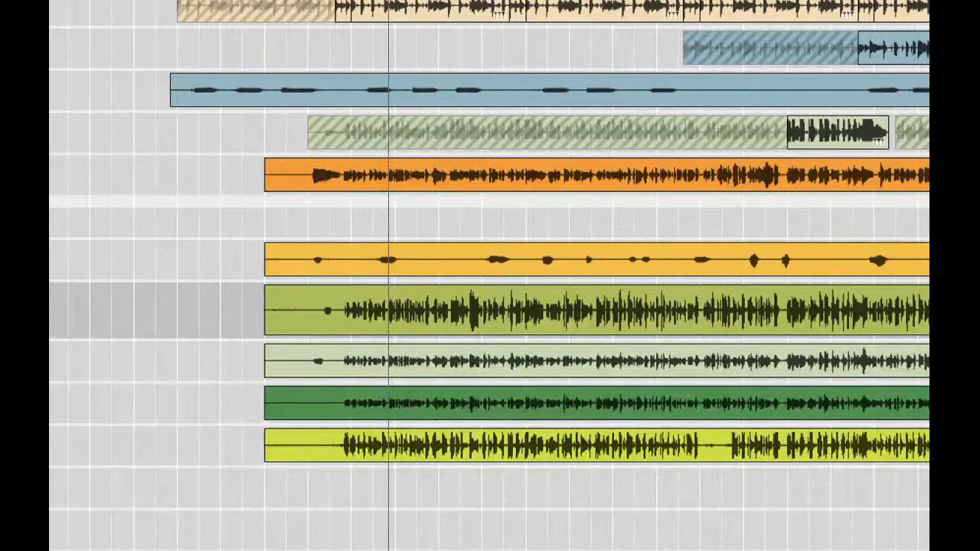
left_click(62, 276)
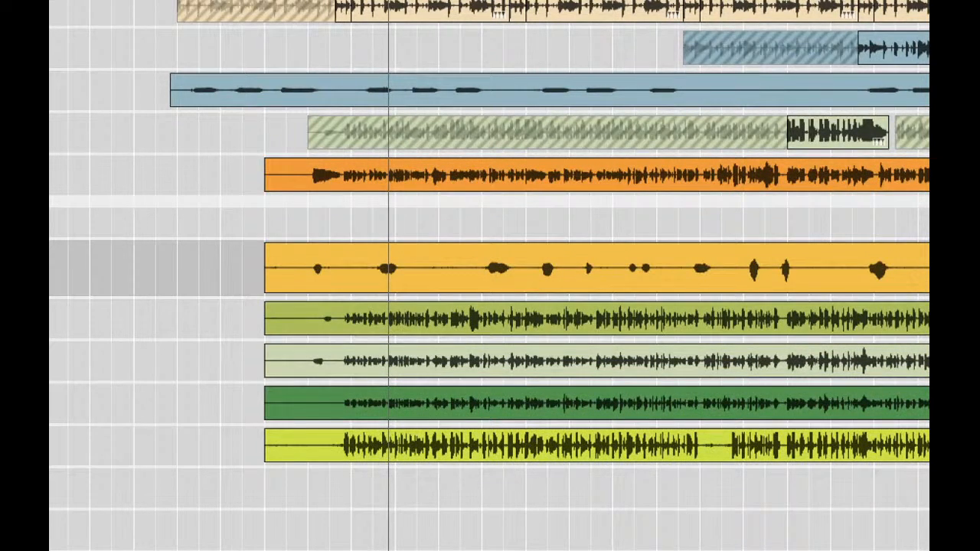
left_click(61, 319)
left_click(61, 260)
left_click(61, 446, "shift")
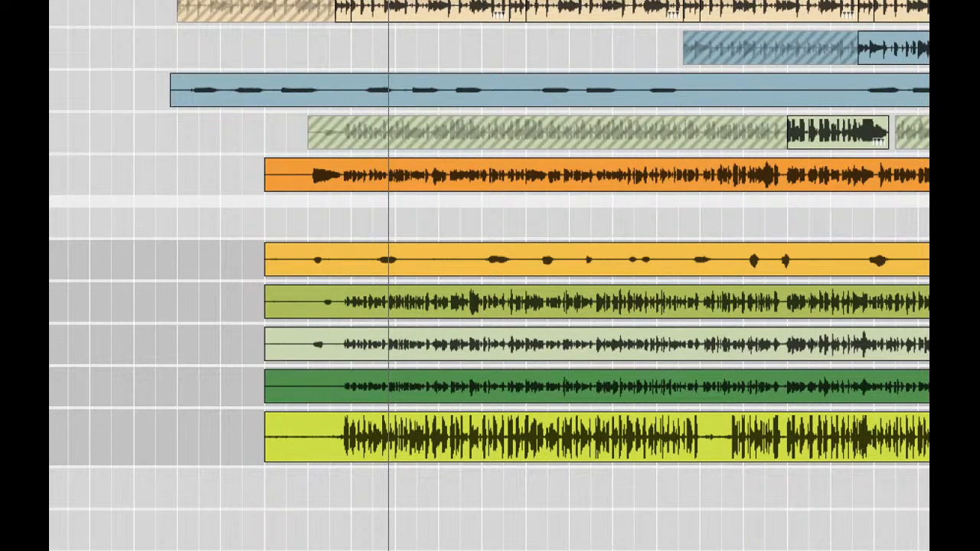
key("Delete")
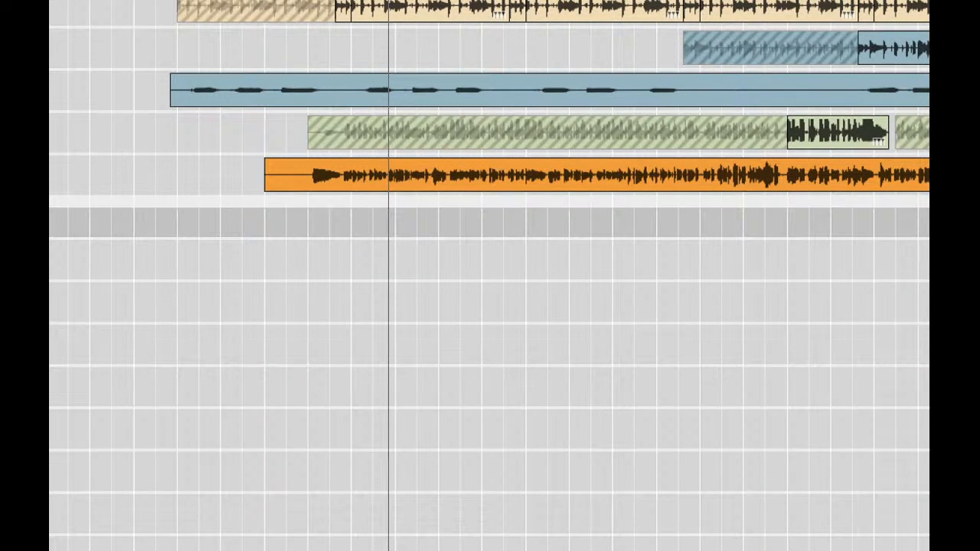
- Play the song and delete the blue audio track whose sparse clip starts just before bar 5
key("space")
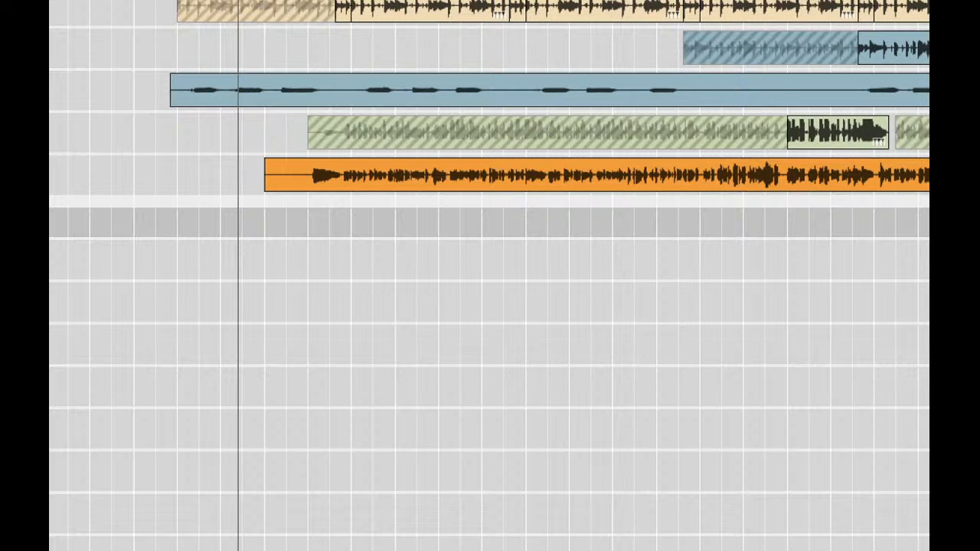
left_click(109, 90)
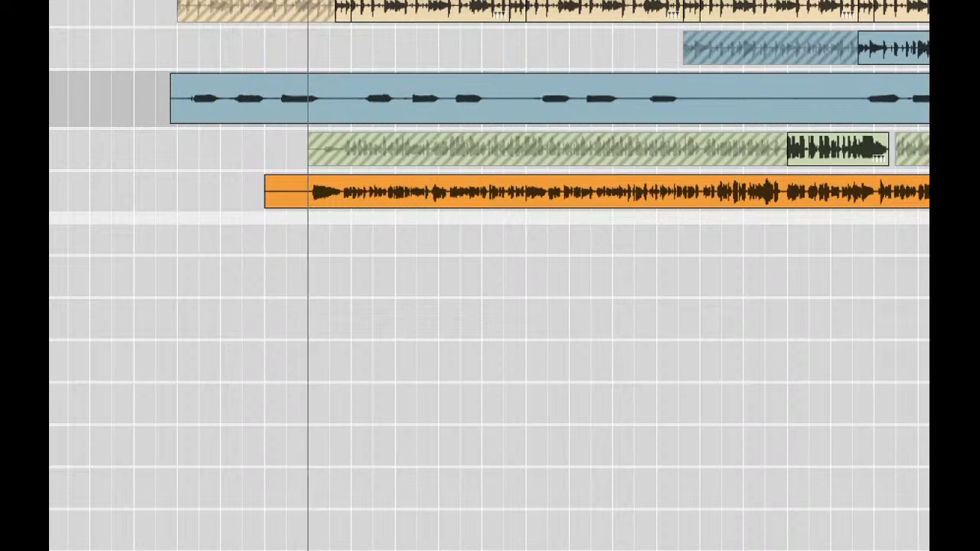
key("Delete")
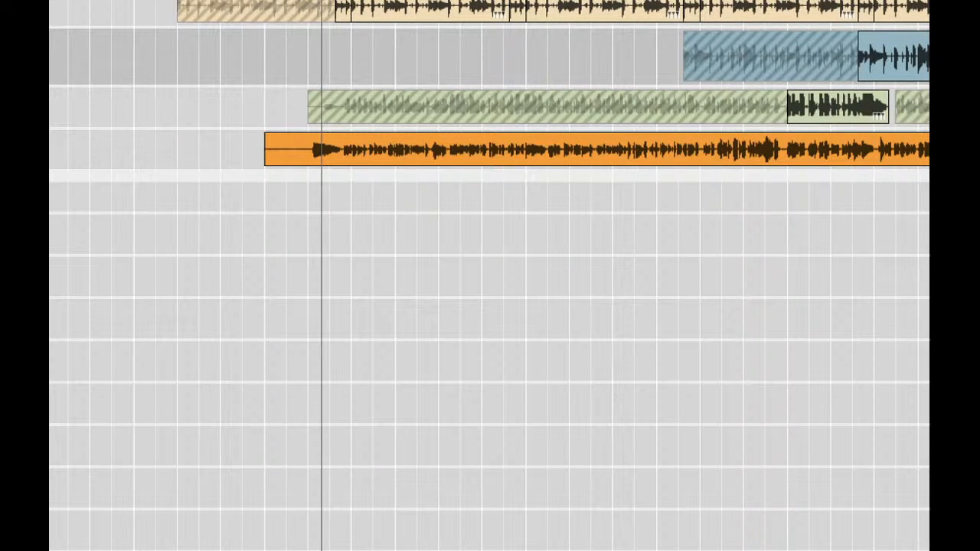
key("space")
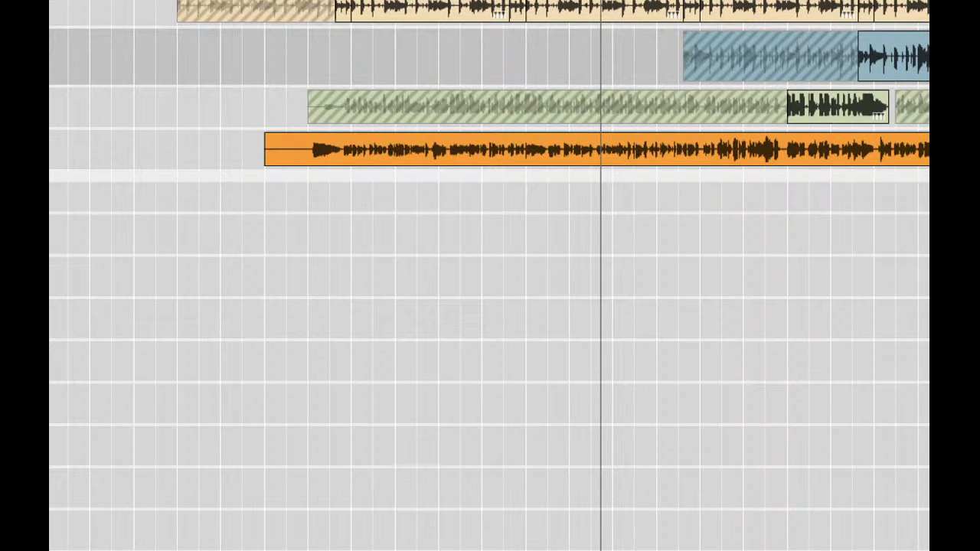
- Delete the orange verse track below the light-green audio track
left_click(153, 149)
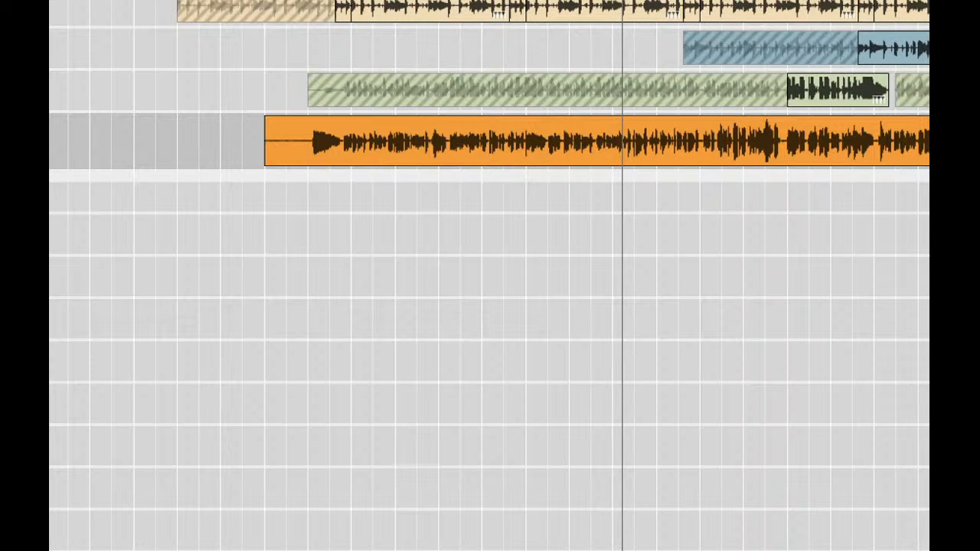
key("shift+Return")
key("space")
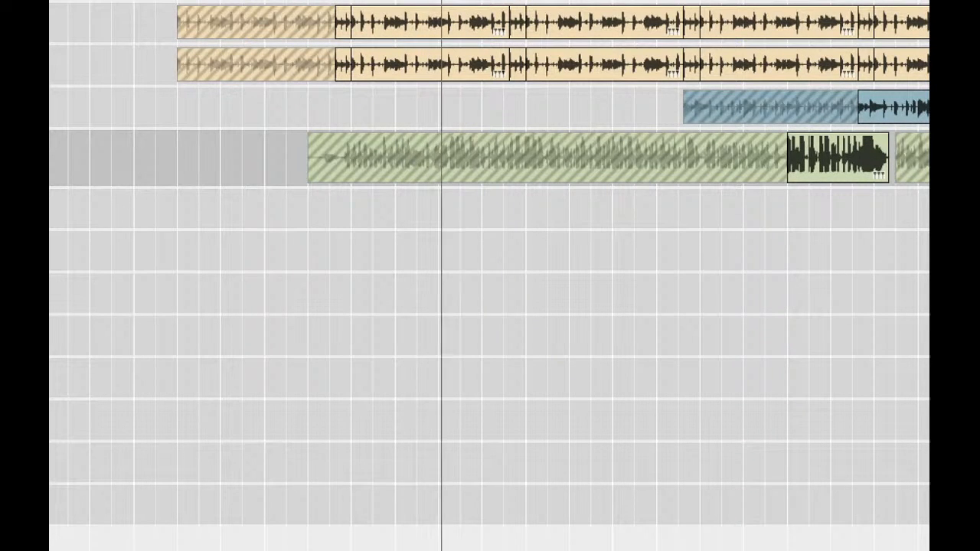
- Select the lower of the two matching cream audio tracks and play the song from the middle of bar 8
left_click(113, 64)
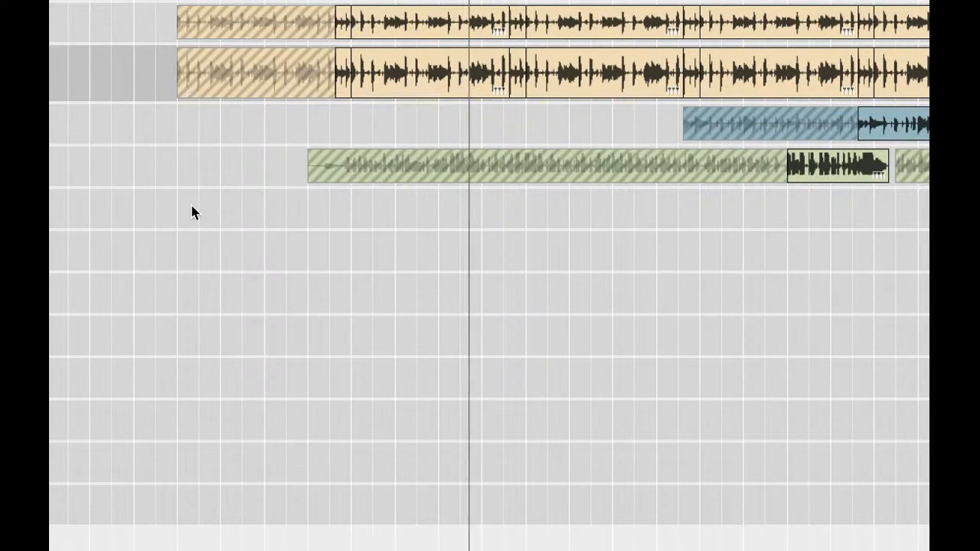
scroll(192, 213, "up", 2)
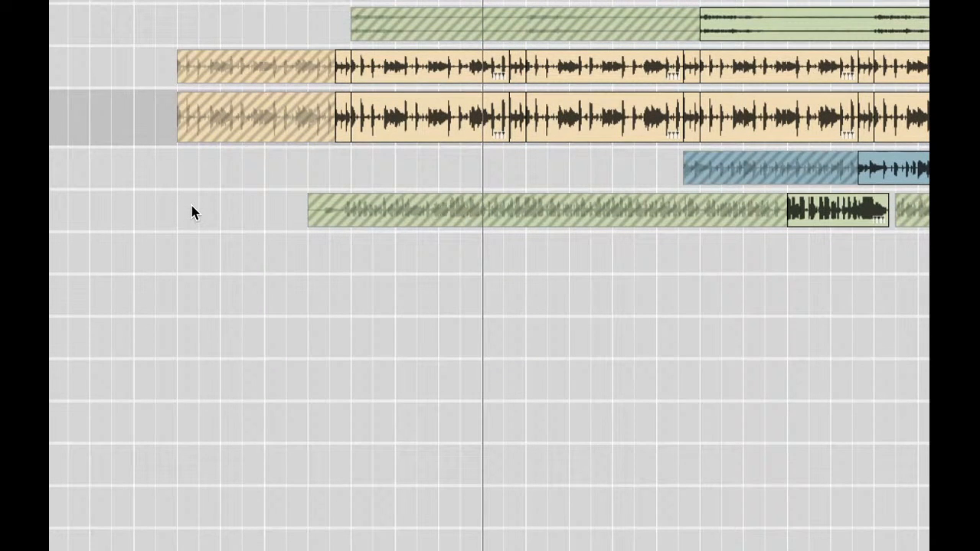
scroll(193, 213, "up", 6)
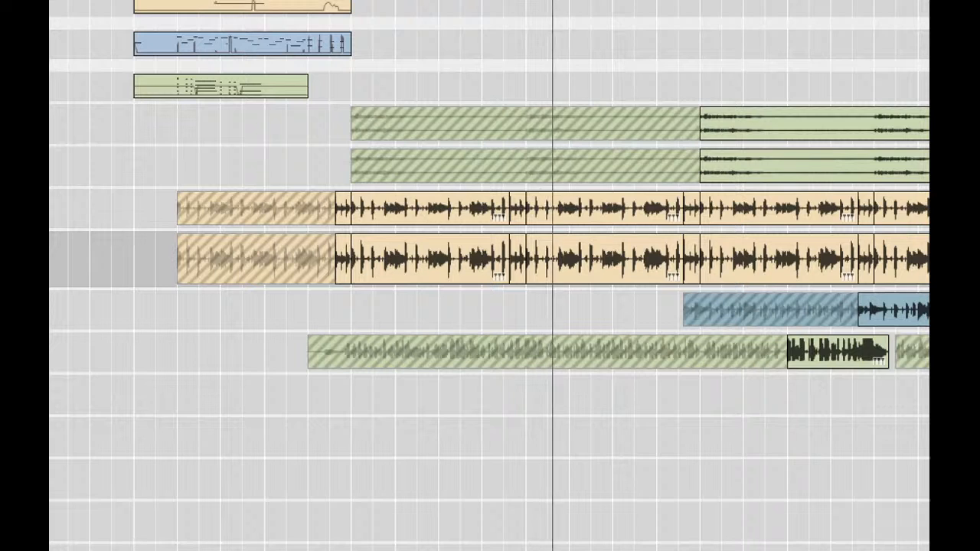
scroll(192, 213, "up", 1)
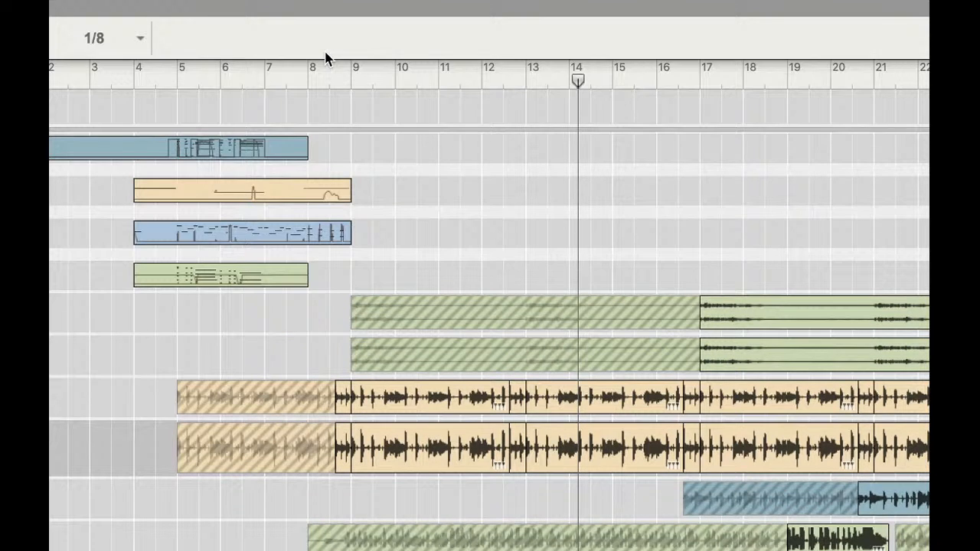
left_click(329, 80)
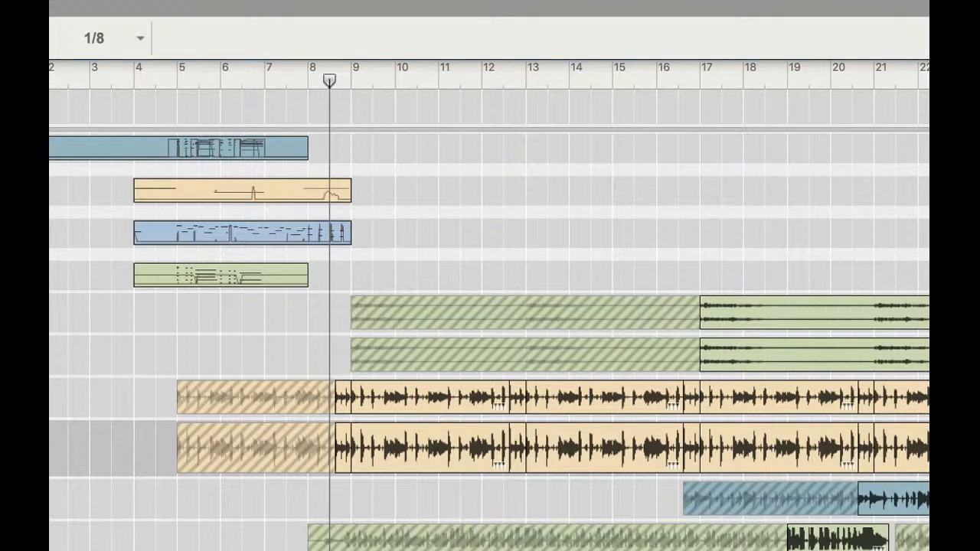
- Inspect the cream track's amp and effects in the rack, then check both Audio Track 1 channels in the mixer
key("F6")
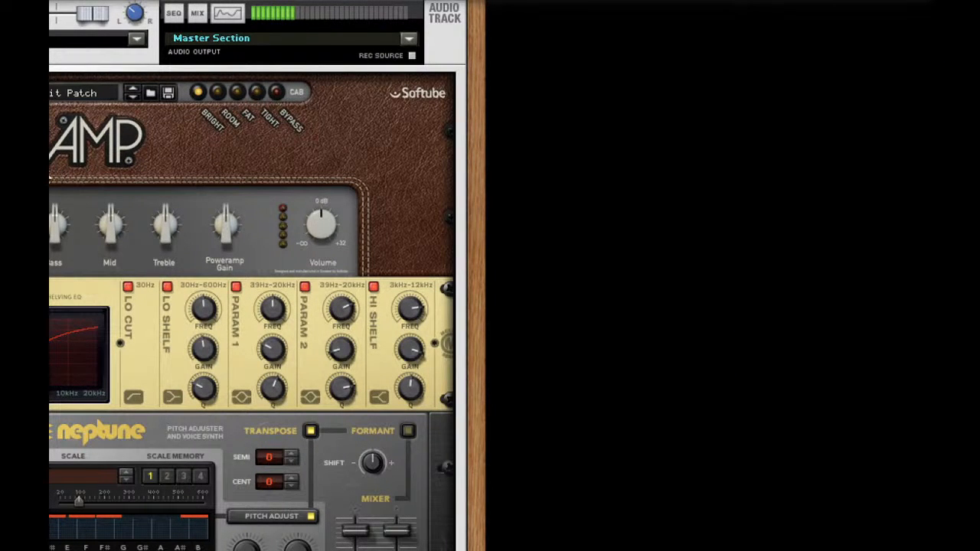
scroll(257, 276, "up", 3)
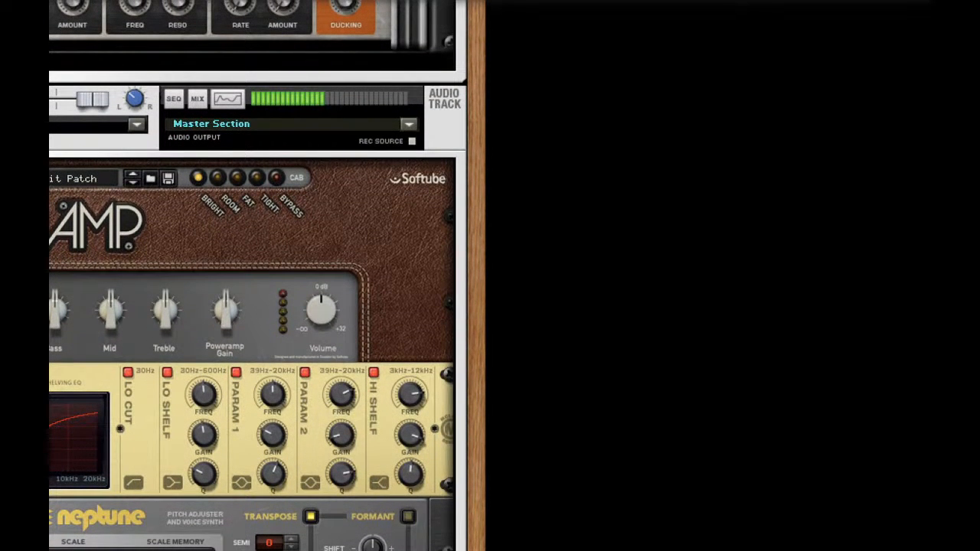
left_click(52, 175)
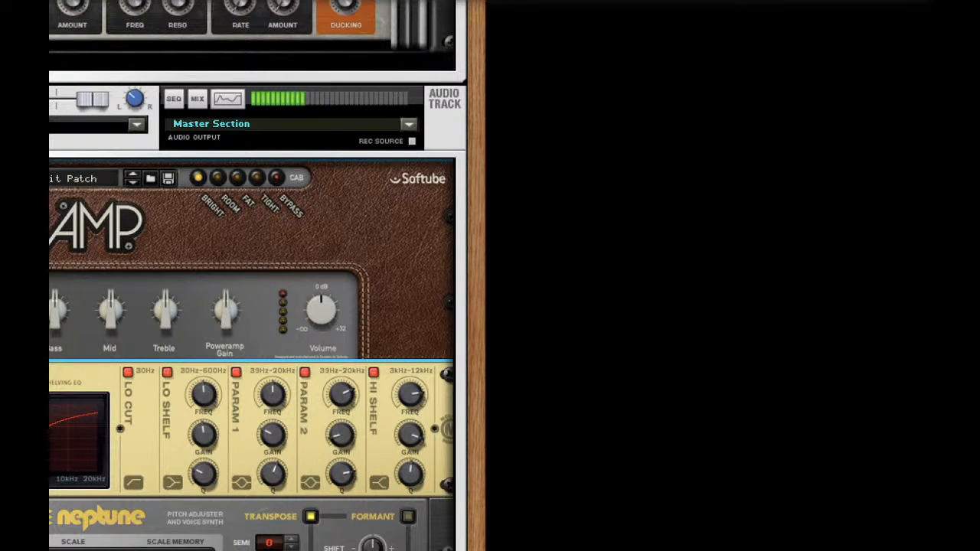
left_click_drag(547, 4, 547, 159)
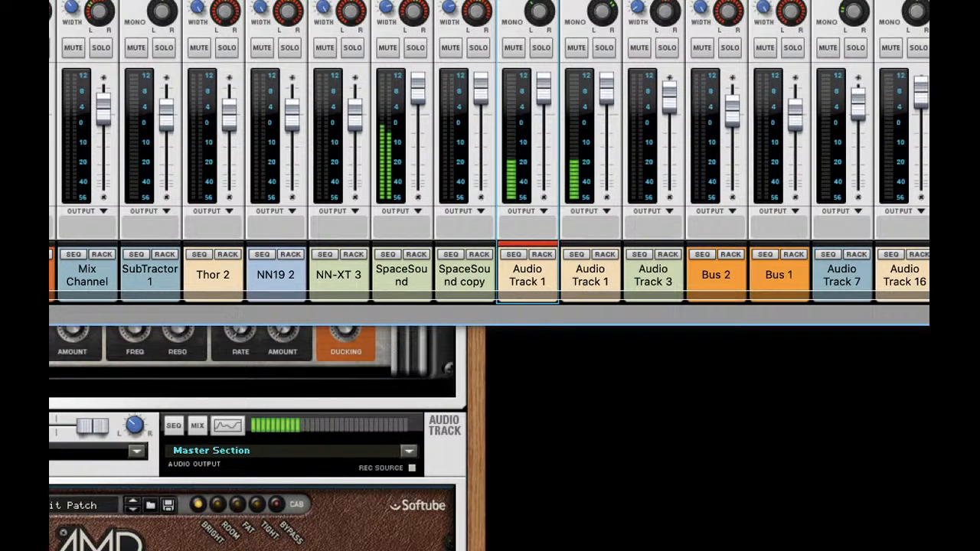
left_click(528, 275)
left_click(591, 275)
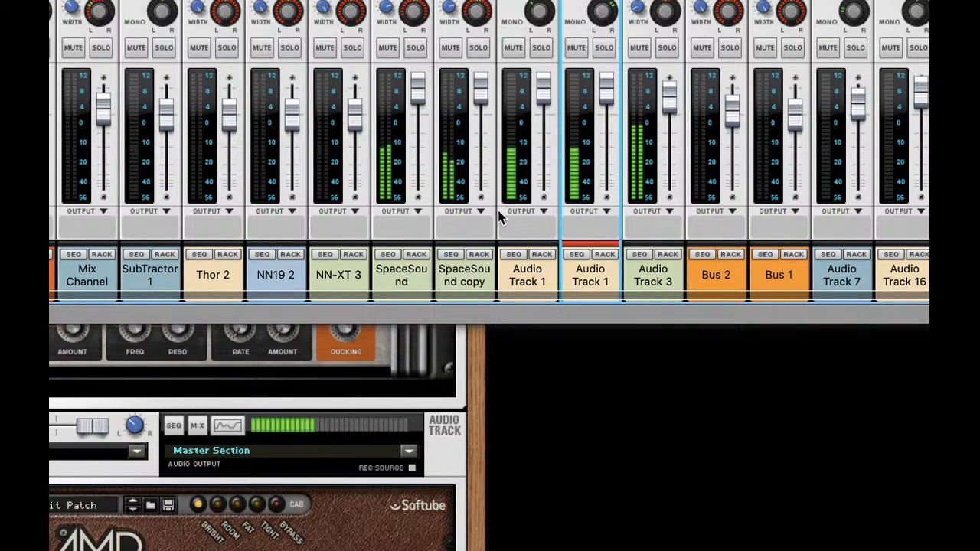
- Return to the enlarged sequencer view and delete the light-green audio track below the blue one
left_click_drag(420, 318, 427, 3)
key("F6+F7")
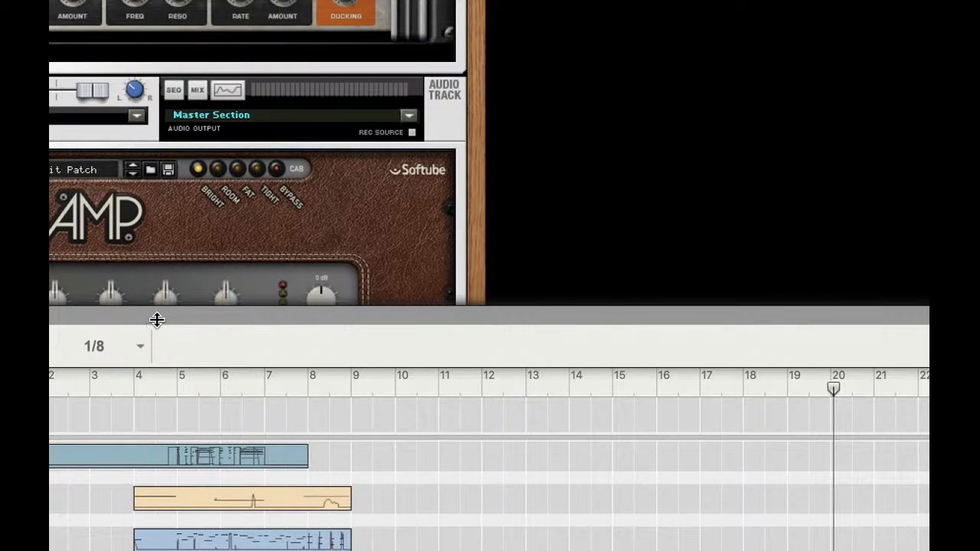
left_click_drag(155, 316, 218, 44)
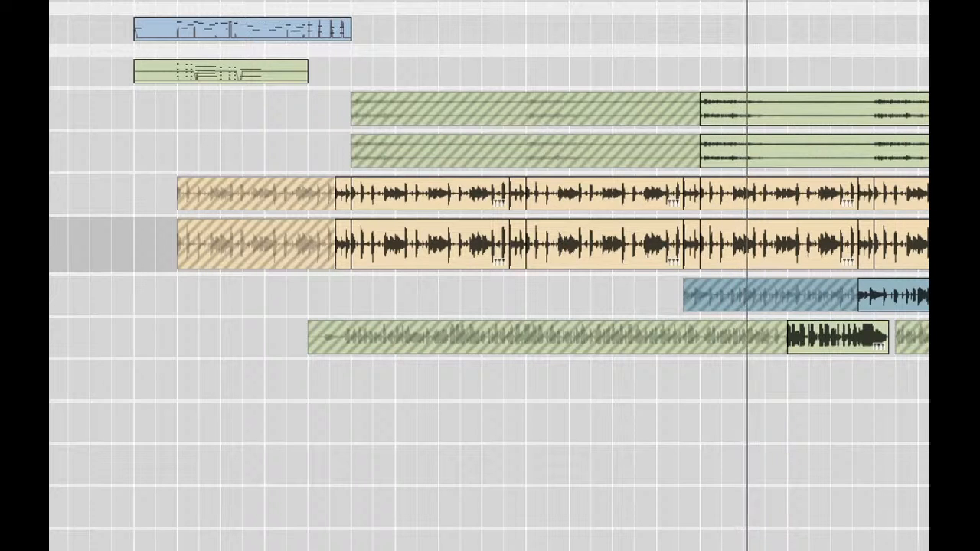
left_click(56, 337)
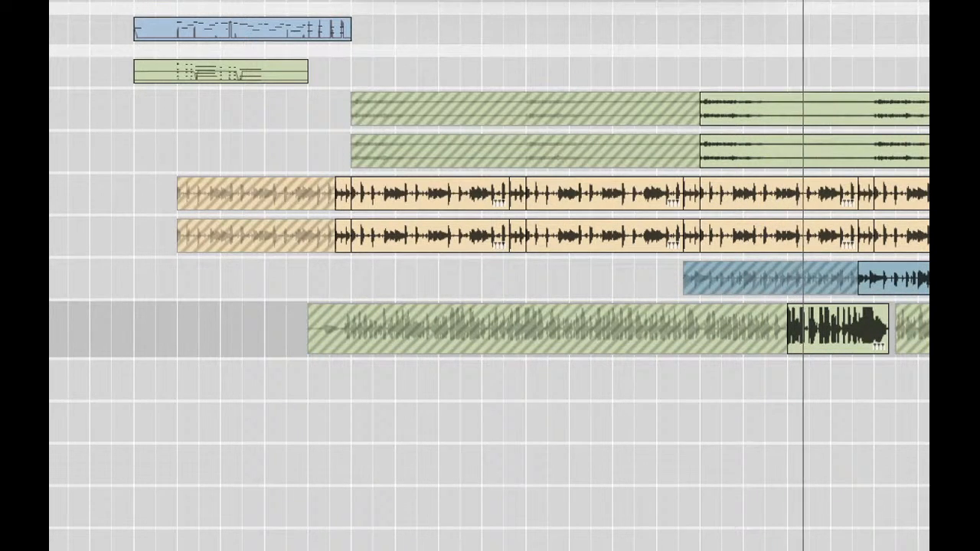
key("Delete")
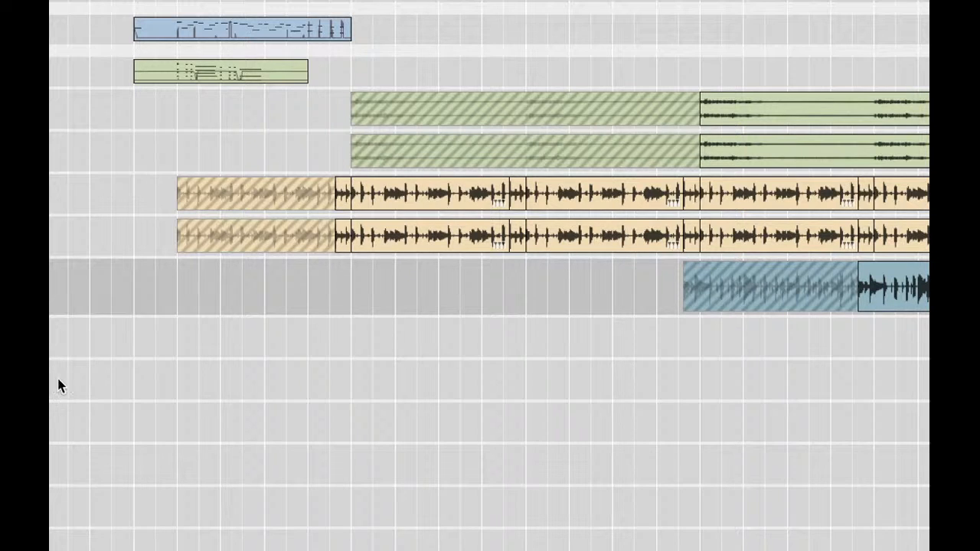
- Delete the two adjacent audio tracks directly below the blue audio track
left_click(54, 337)
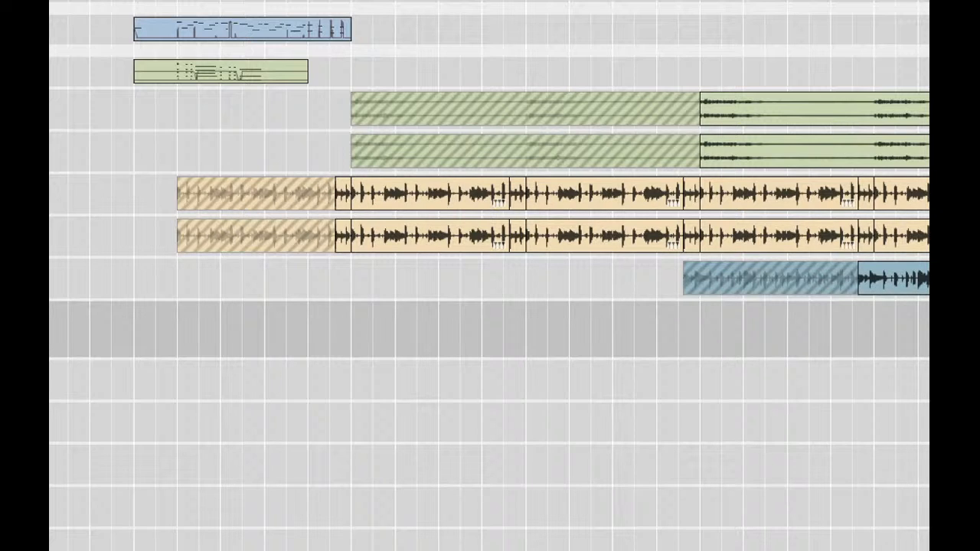
key("shift+Down")
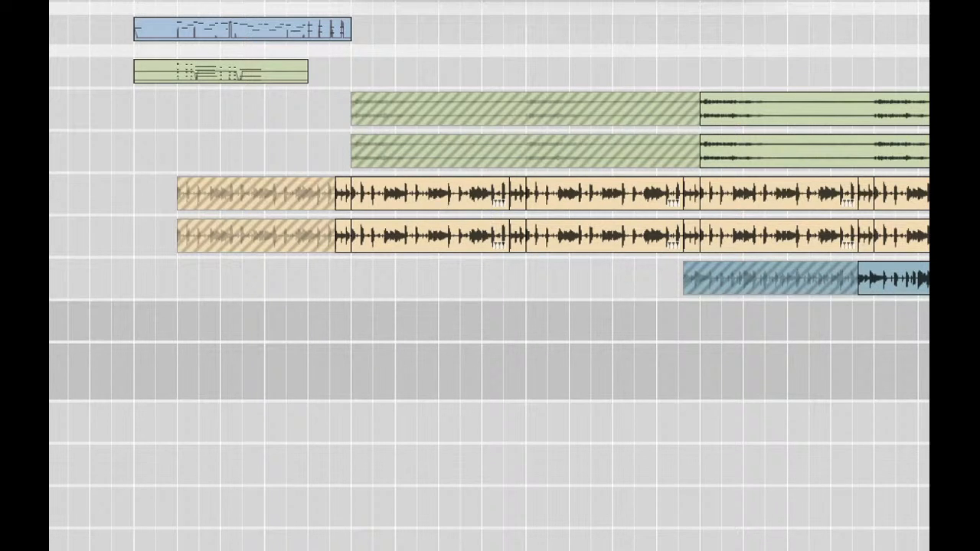
key("Up")
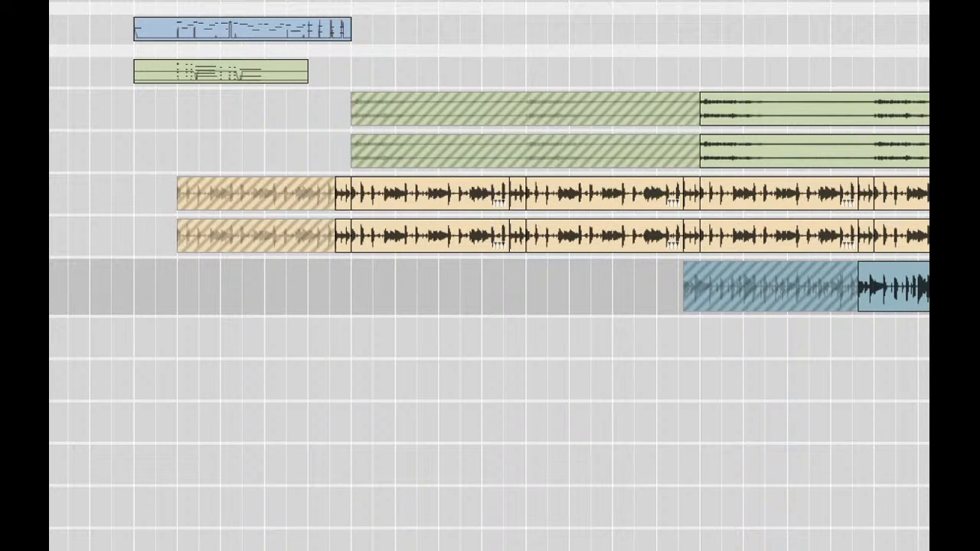
- Play the song and examine the instrument and audio clips across the arrangement, down to the lowest audio tracks
left_click(679, 1)
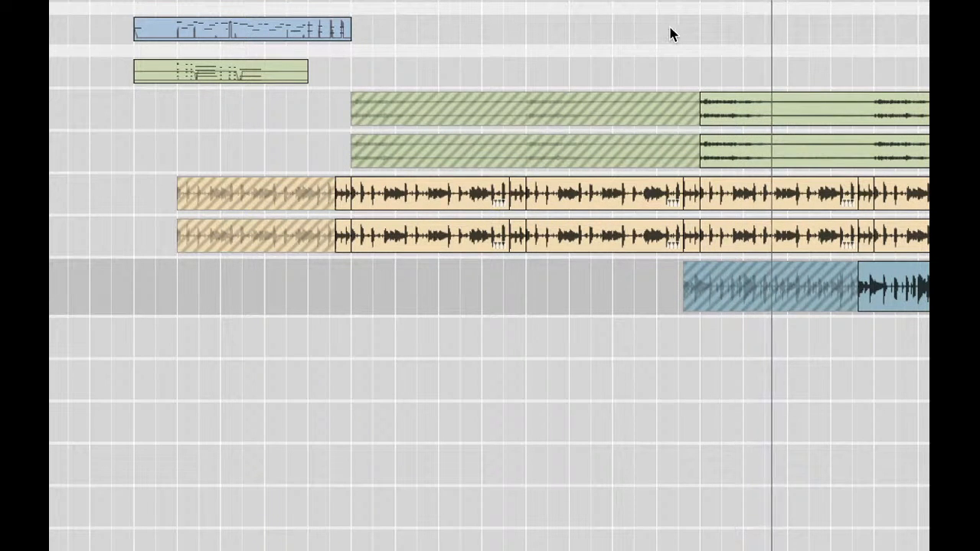
scroll(667, 33, "down", 1)
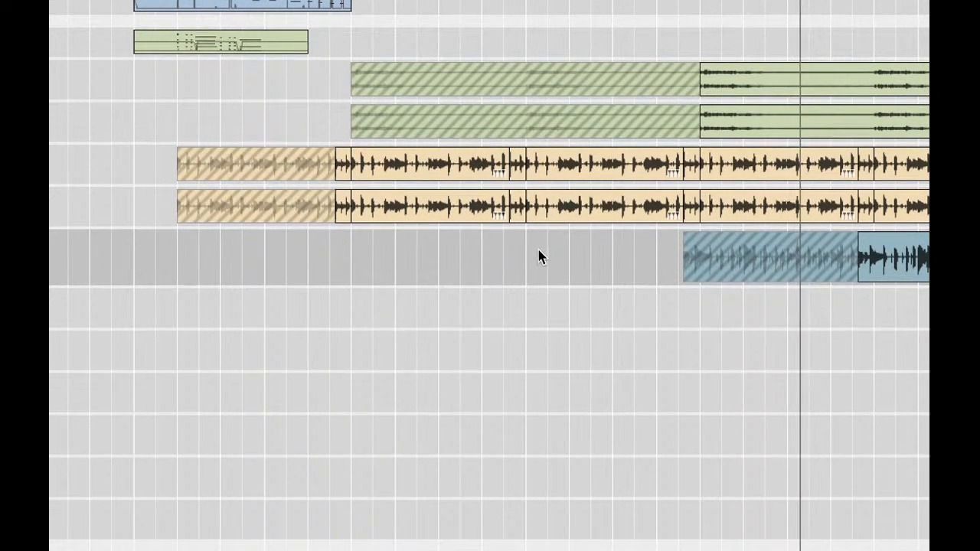
scroll(539, 251, "right", 2)
scroll(539, 250, "down", 1)
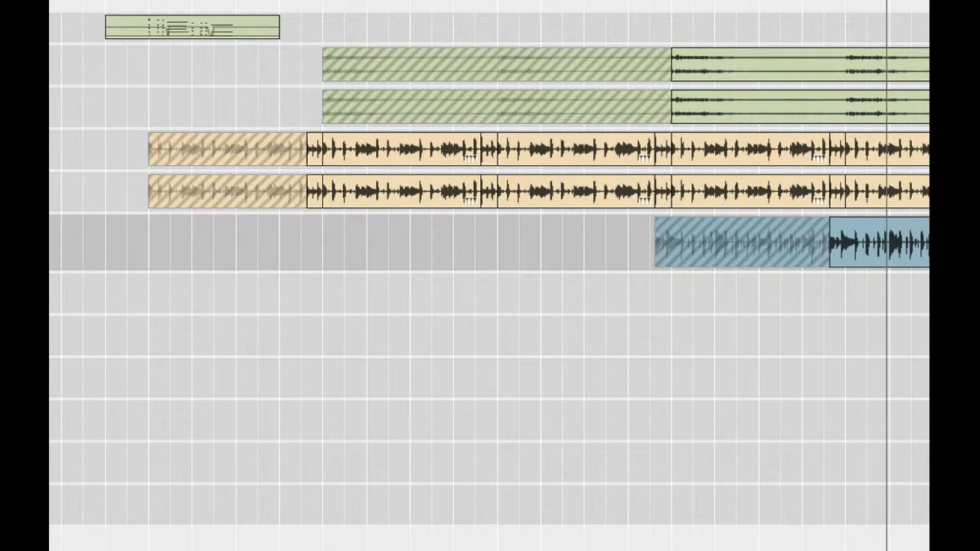
scroll(490, 276, "up", 3)
scroll(490, 276, "down", 3)
scroll(490, 276, "up", 1)
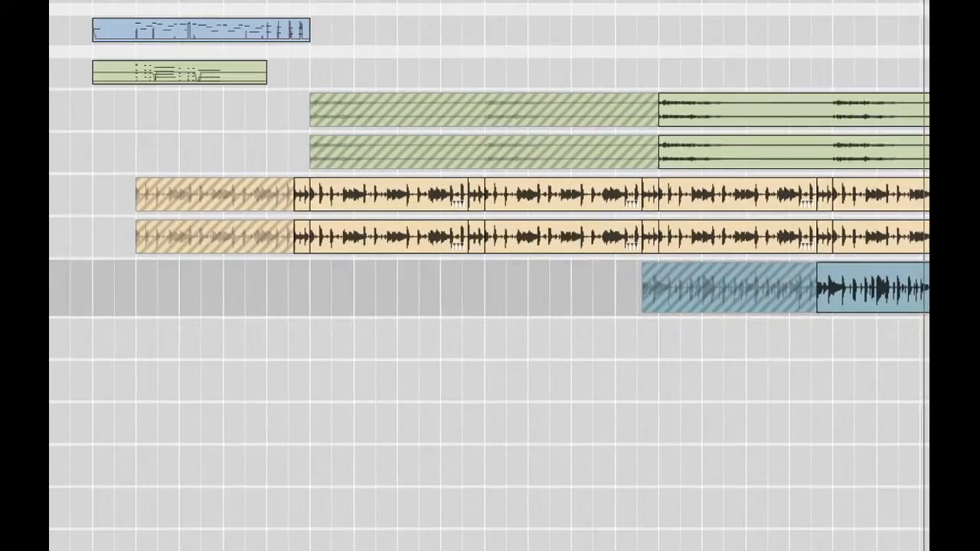
scroll(490, 276, "up", 3)
scroll(490, 276, "down", 1)
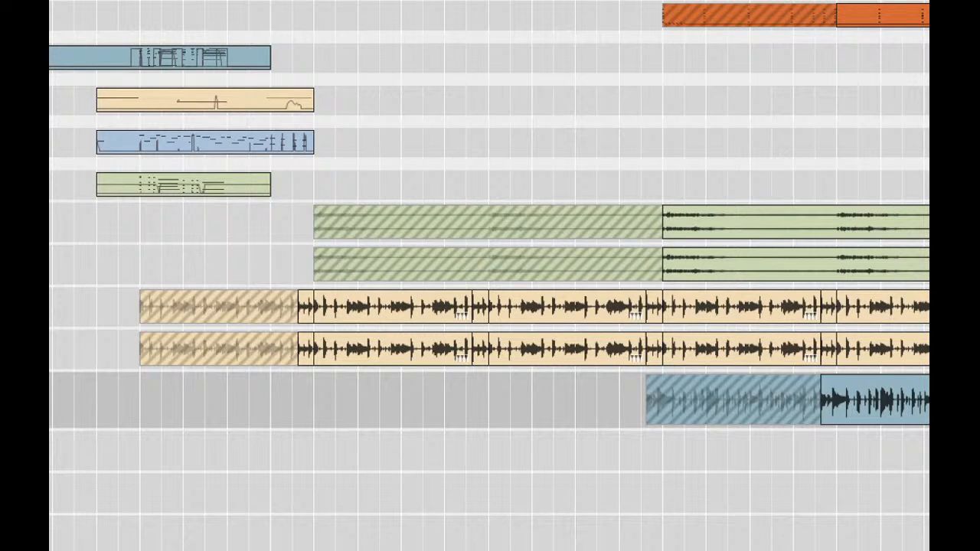
scroll(490, 276, "right", 2)
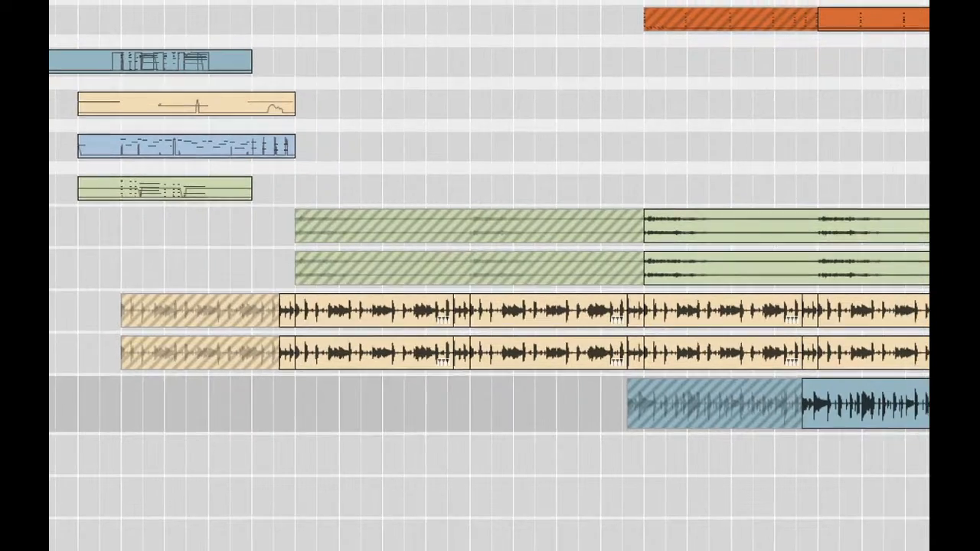
scroll(490, 276, "up", 5)
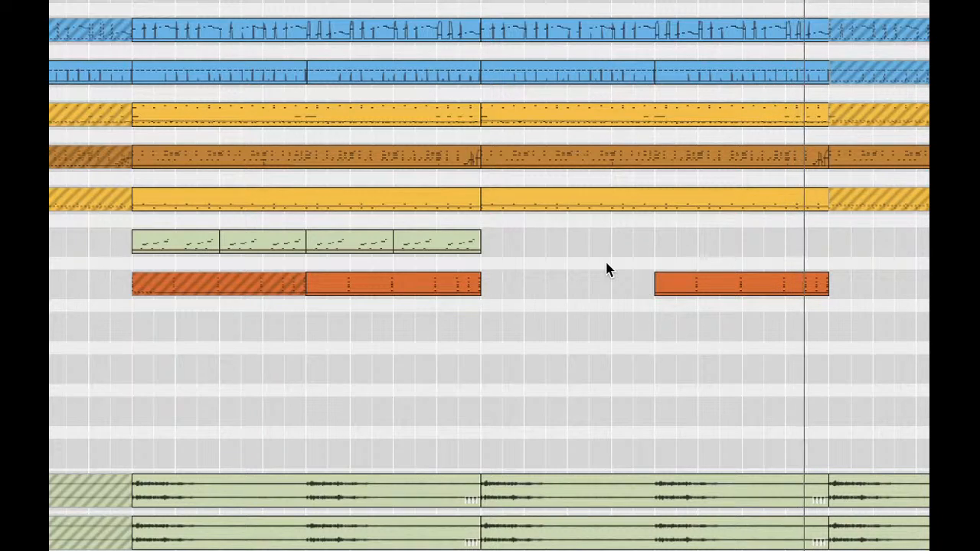
scroll(590, 268, "down", 5)
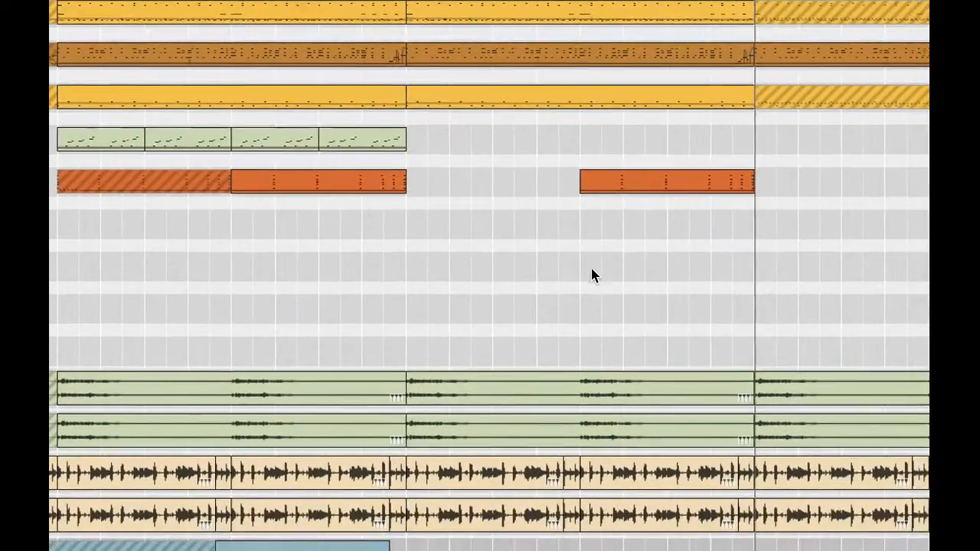
scroll(594, 276, "down", 5)
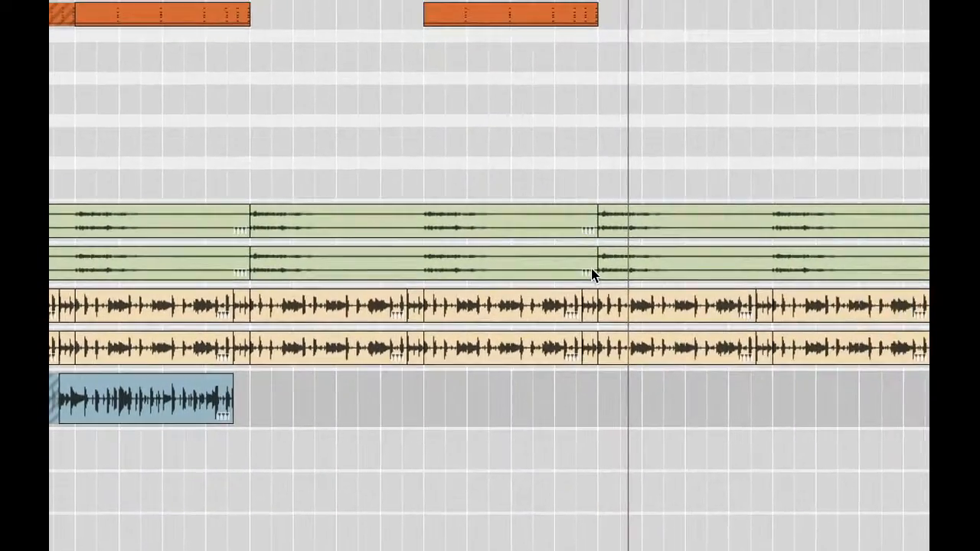
scroll(592, 274, "down", 5)
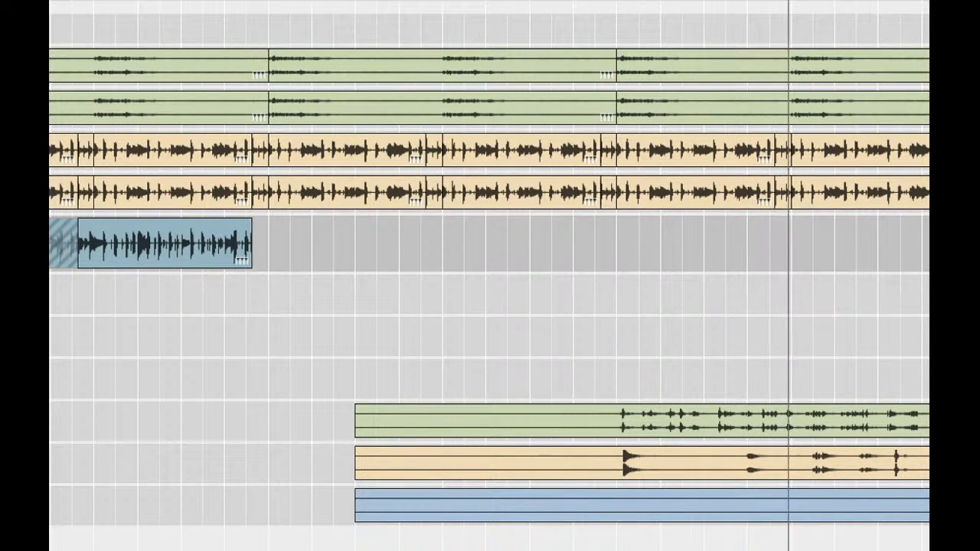
- Delete the three lowest audio tracks holding the long green, cream and blue stereo clips
left_click(202, 421)
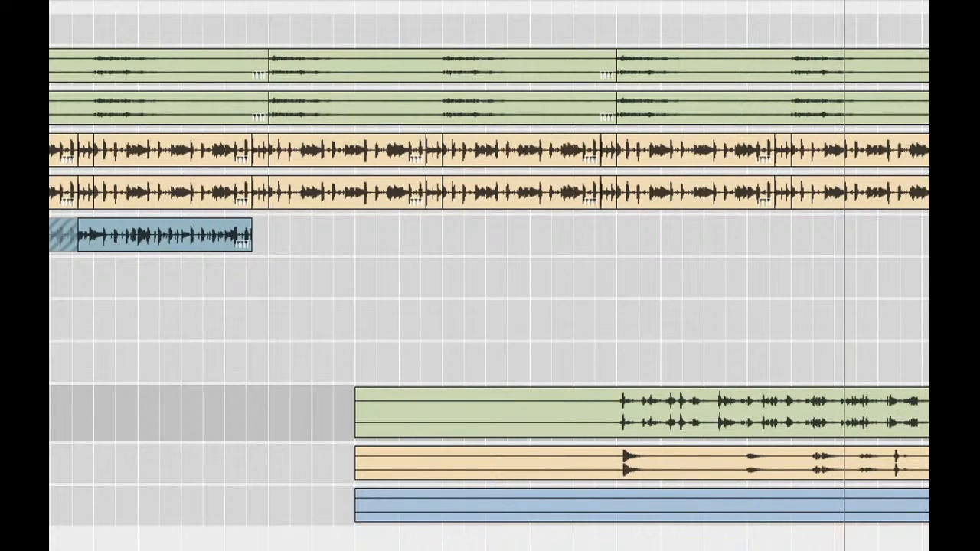
key("Down")
key("Down")
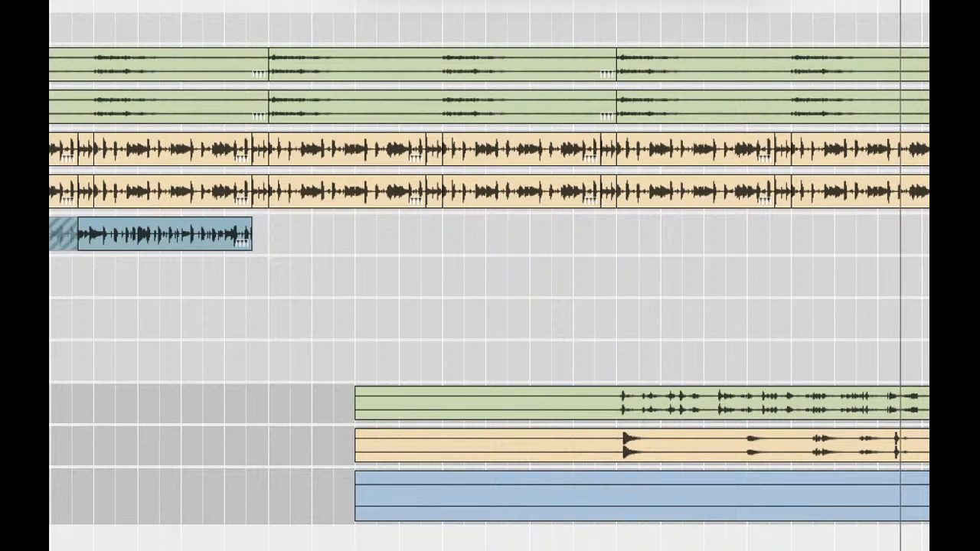
key("Delete")
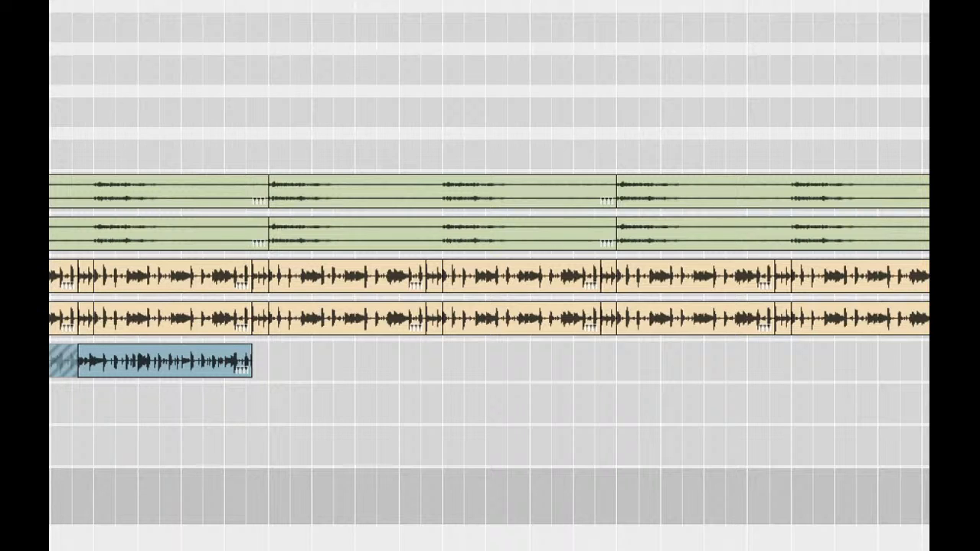
- Select the upper light-green audio track and examine the clips between the yellow instrument tracks and the lowest audio tracks during playback
left_click(600, 361)
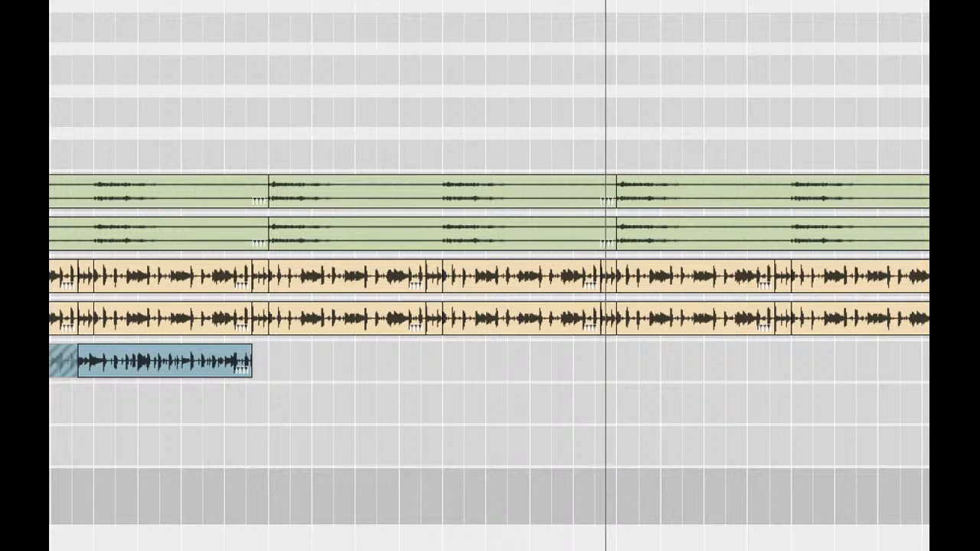
scroll(654, 5, "right", 5)
scroll(653, 4, "up", 2)
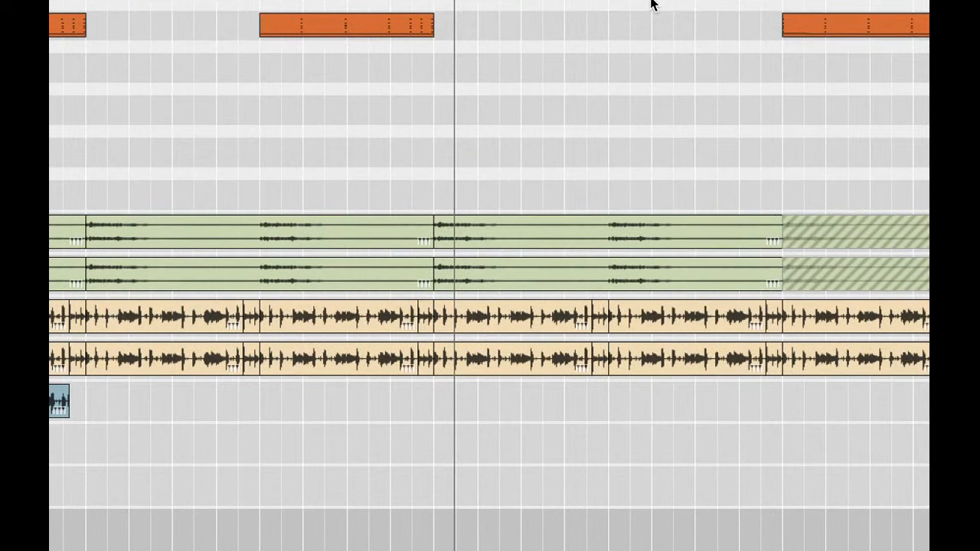
scroll(652, 4, "up", 5)
scroll(651, 5, "right", 2)
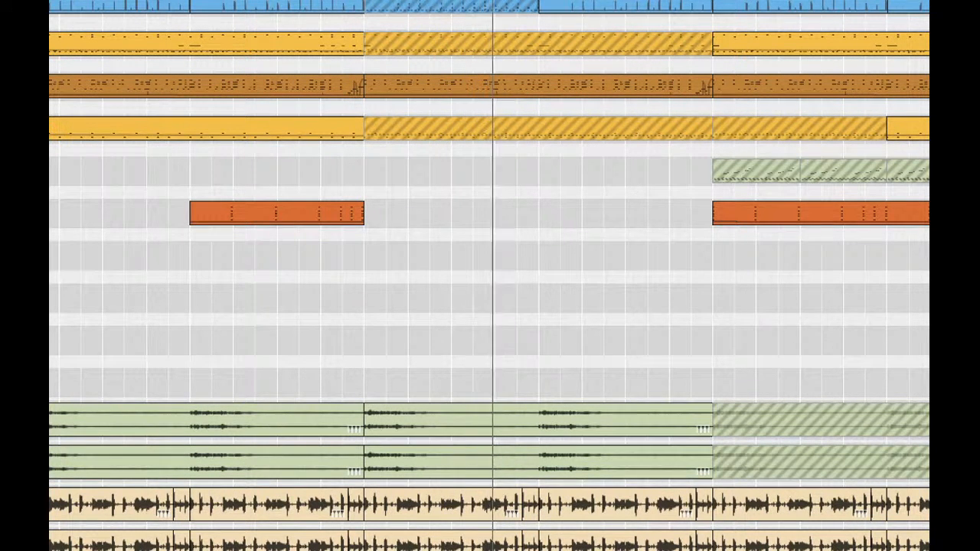
left_click(31, 421)
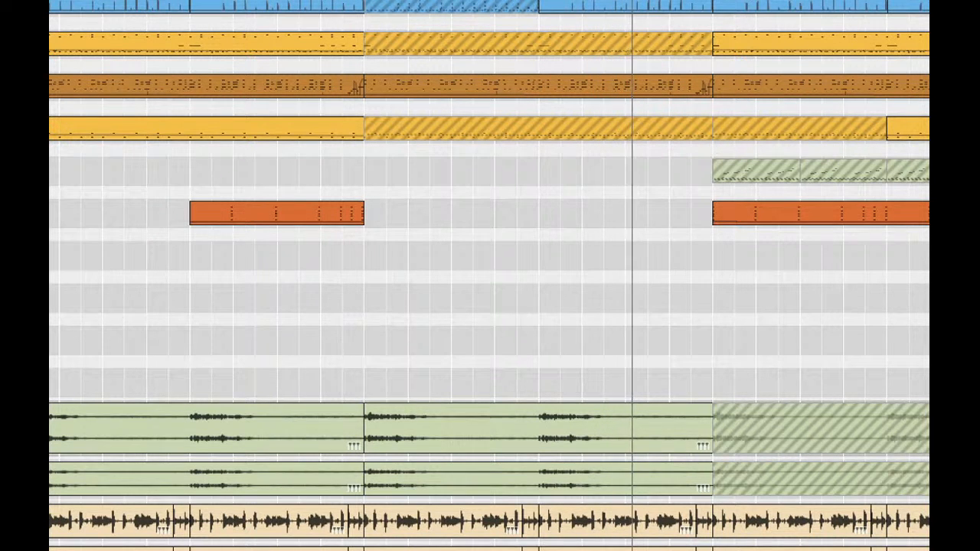
scroll(490, 276, "down", 3)
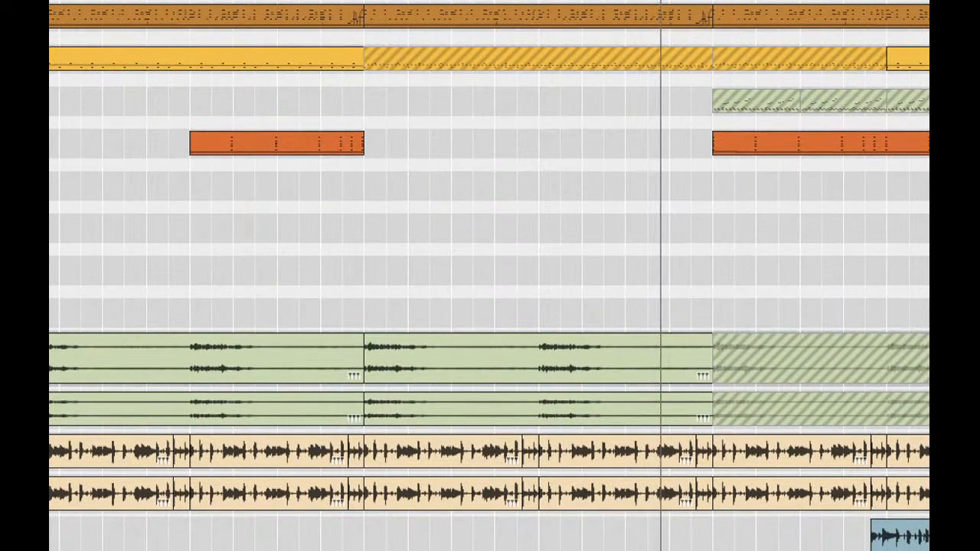
scroll(297, 241, "up", 3)
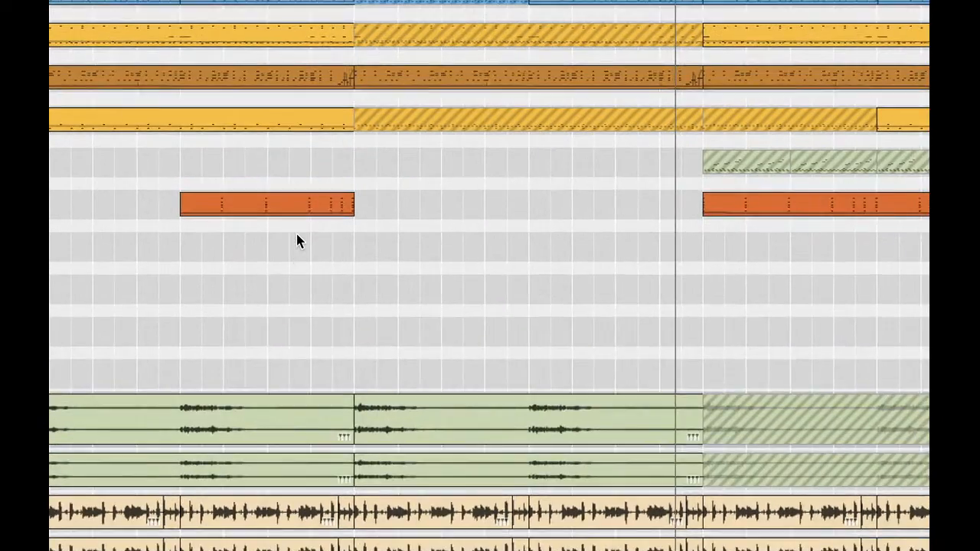
scroll(297, 241, "up", 3)
scroll(297, 241, "down", 4)
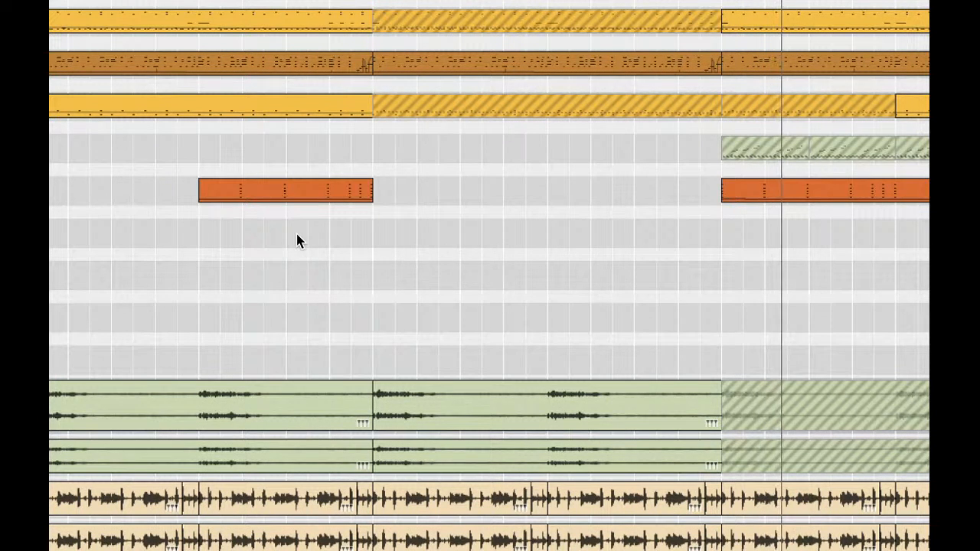
scroll(498, 213, "down", 5)
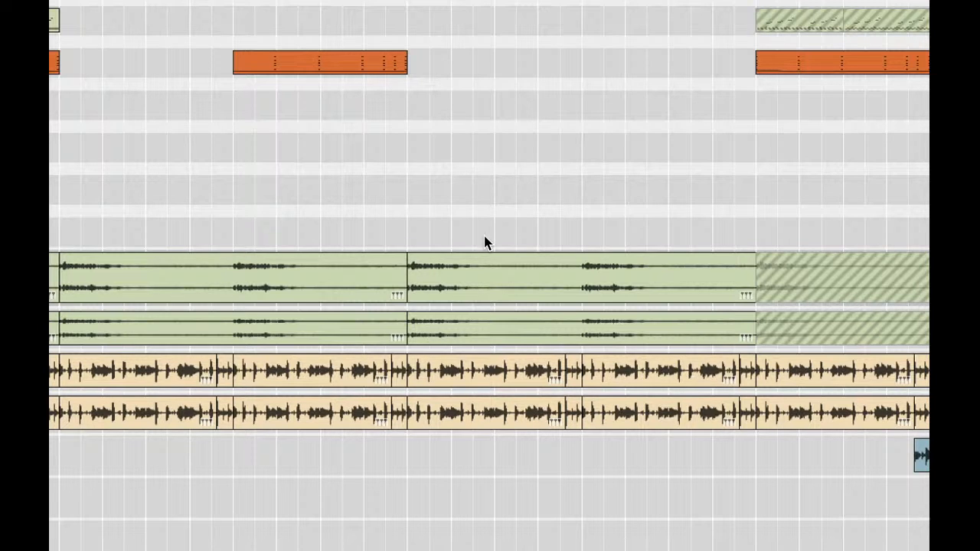
- Follow the playback and examine the section with muted light-green clips, comparing the blue and yellow instrument tracks with the audio tracks
scroll(693, 271, "right", 5)
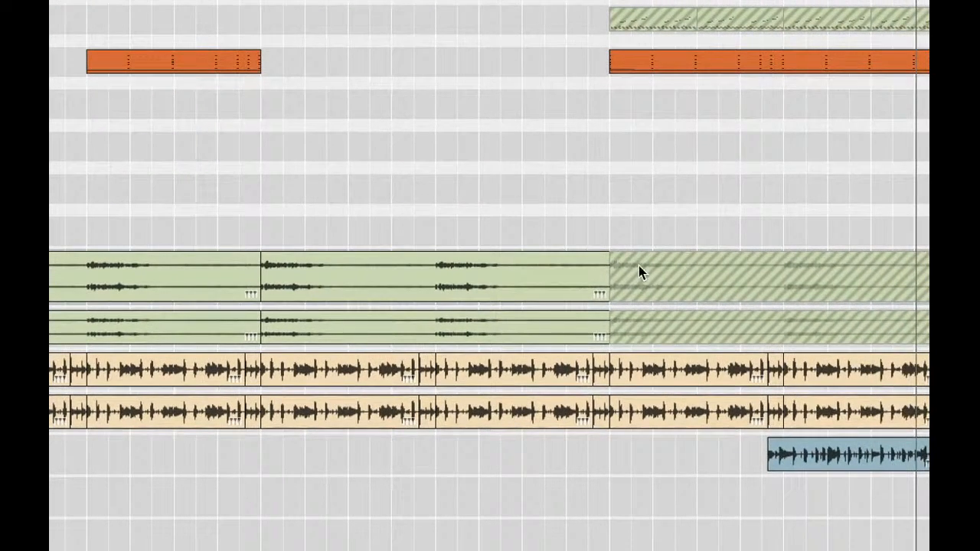
scroll(625, 236, "up", 3)
scroll(626, 236, "right", 3)
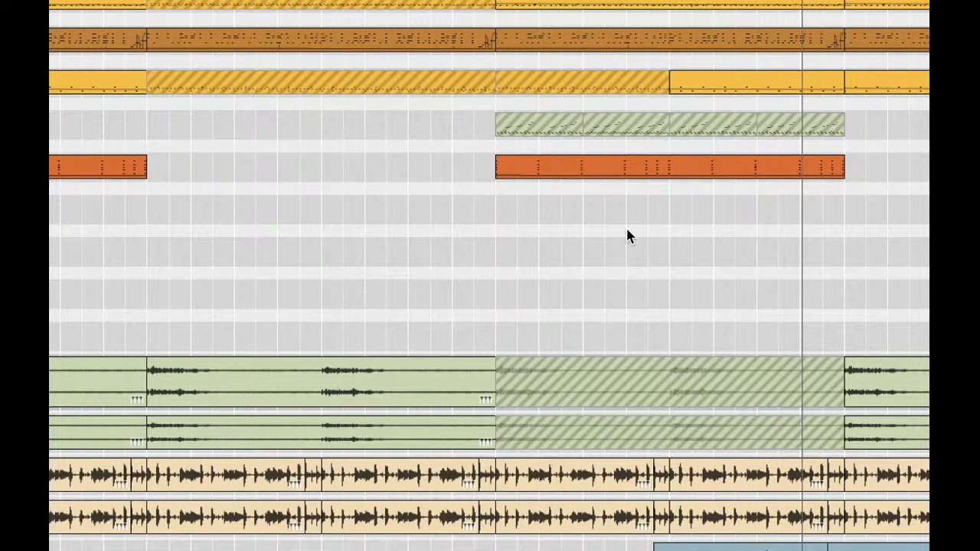
scroll(587, 215, "right", 1)
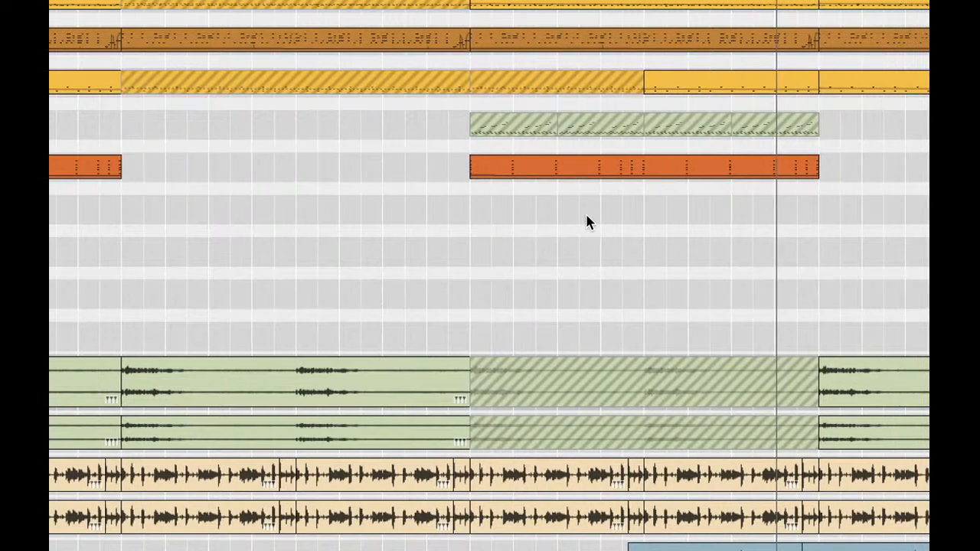
scroll(587, 215, "left", 1)
scroll(588, 215, "up", 1)
scroll(588, 223, "up", 2)
scroll(588, 222, "left", 2)
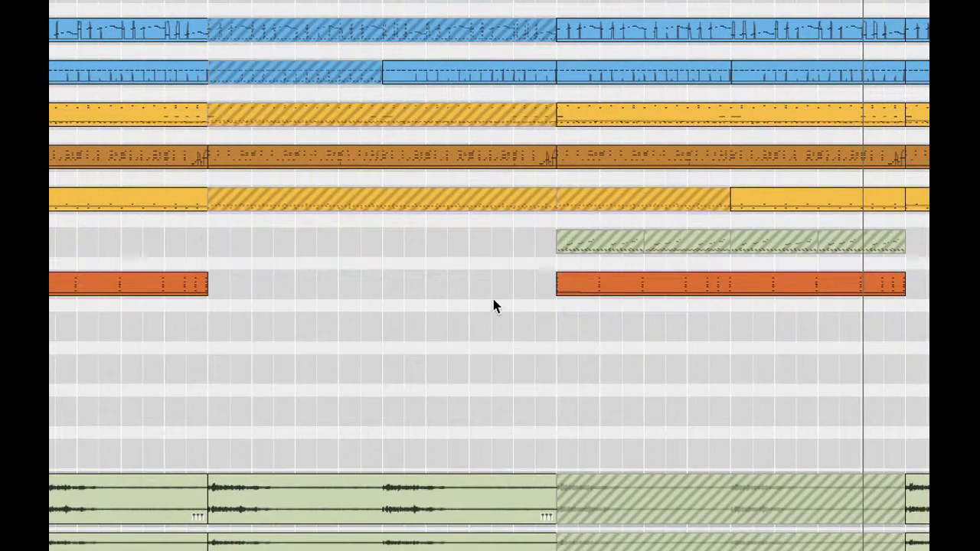
scroll(493, 317, "down", 3)
scroll(493, 317, "left", 2)
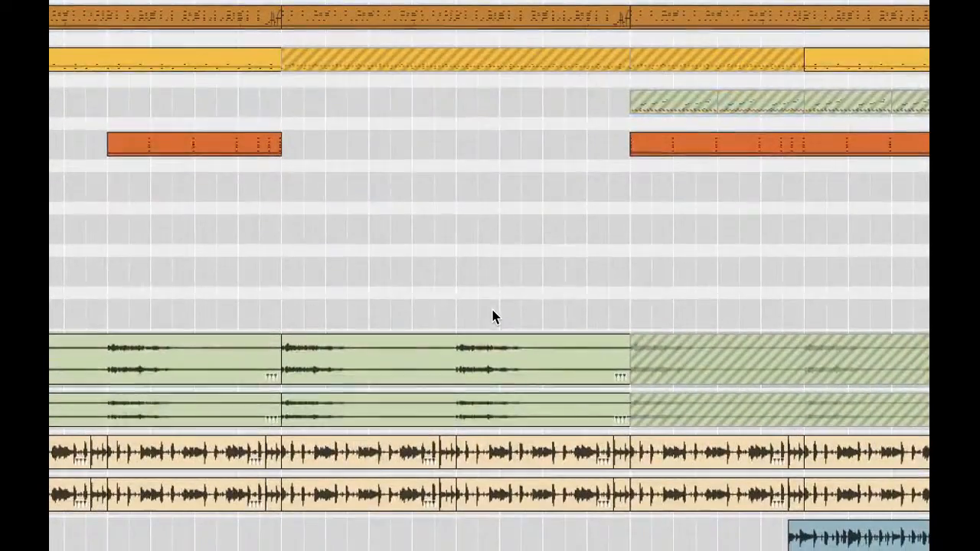
scroll(492, 317, "down", 2)
scroll(493, 317, "right", 3)
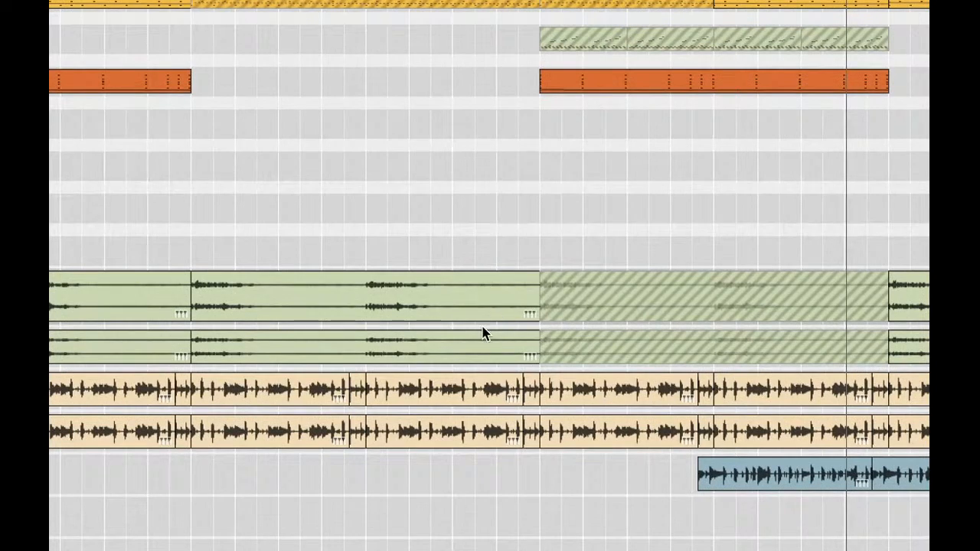
scroll(483, 333, "up", 3)
scroll(483, 334, "right", 1)
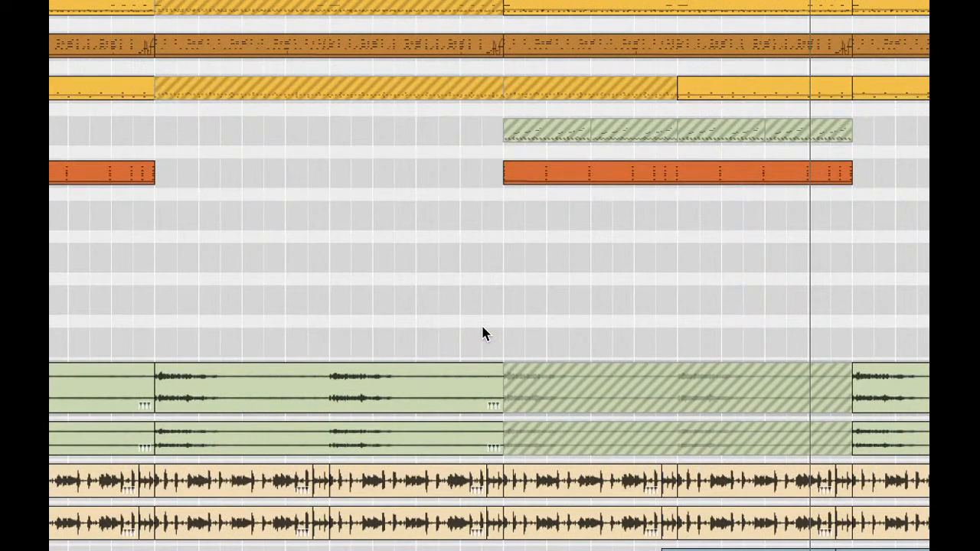
scroll(483, 333, "up", 1)
scroll(482, 334, "right", 5)
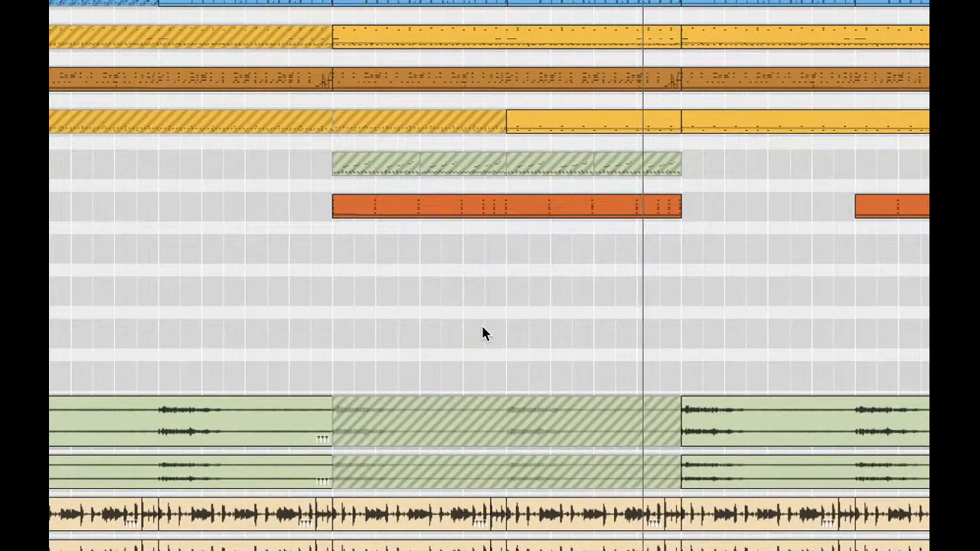
- Examine the song from the blue audio clips up to the muted yellow and brown instrument clips and down to the lowest audio tracks
scroll(478, 324, "down", 1)
scroll(478, 324, "right", 1)
scroll(478, 324, "down", 3)
scroll(478, 324, "right", 3)
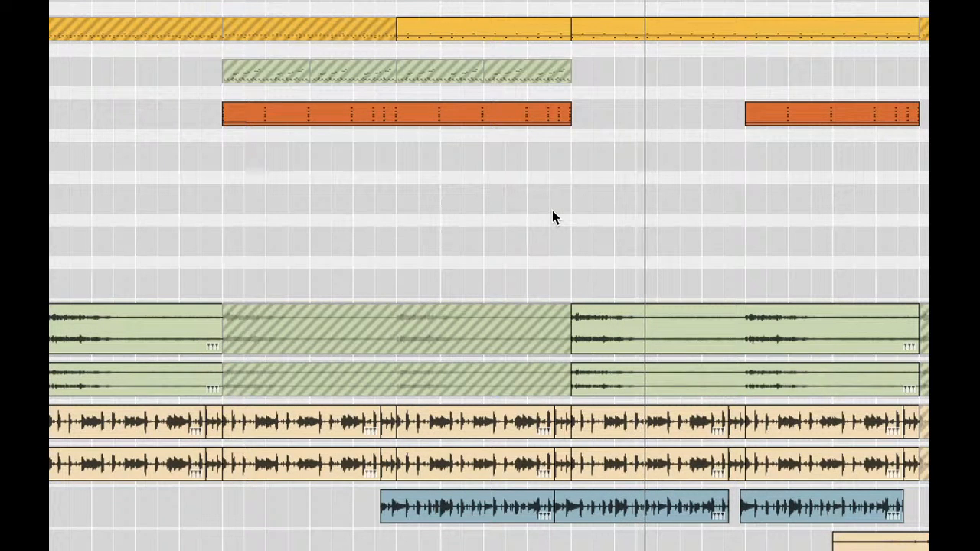
scroll(552, 211, "left", 3)
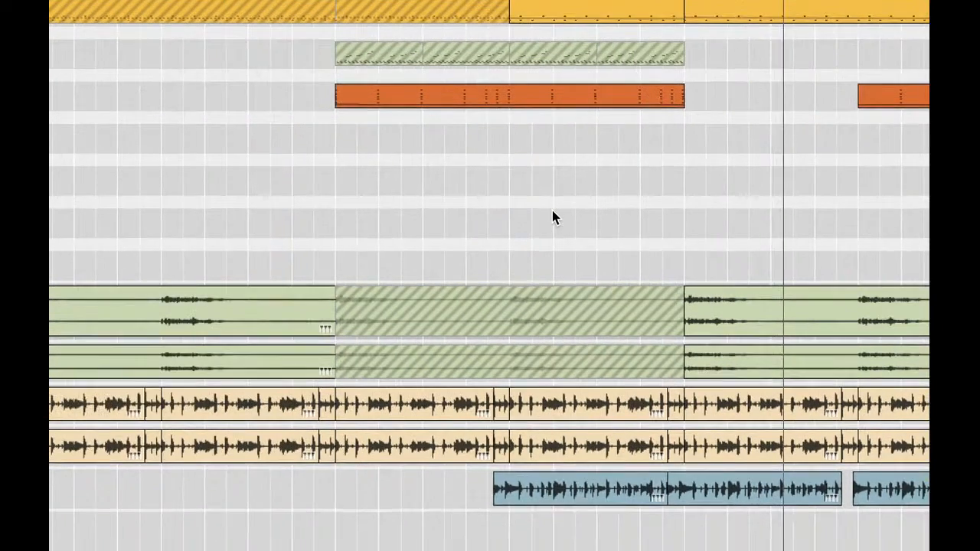
scroll(553, 211, "right", 1)
scroll(553, 210, "up", 1)
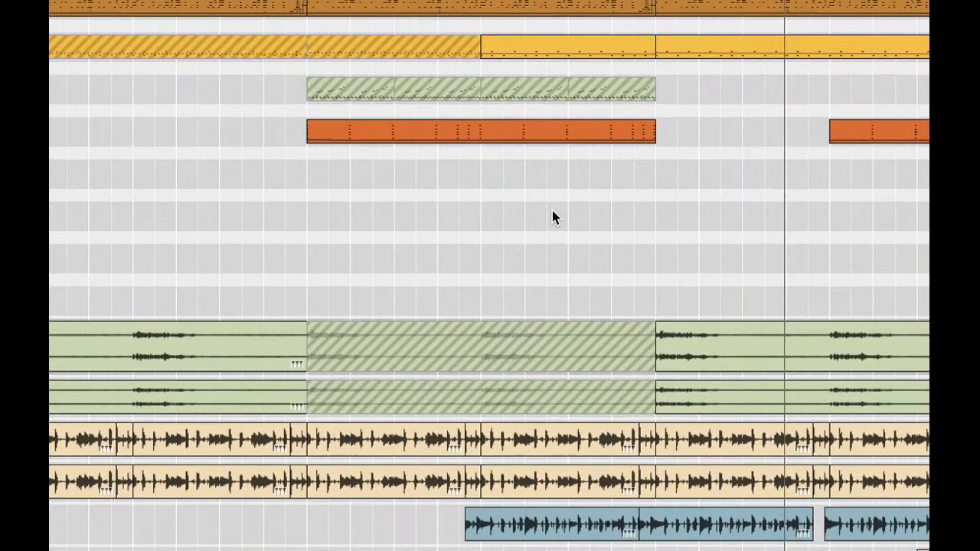
scroll(552, 212, "left", 2)
scroll(552, 212, "up", 4)
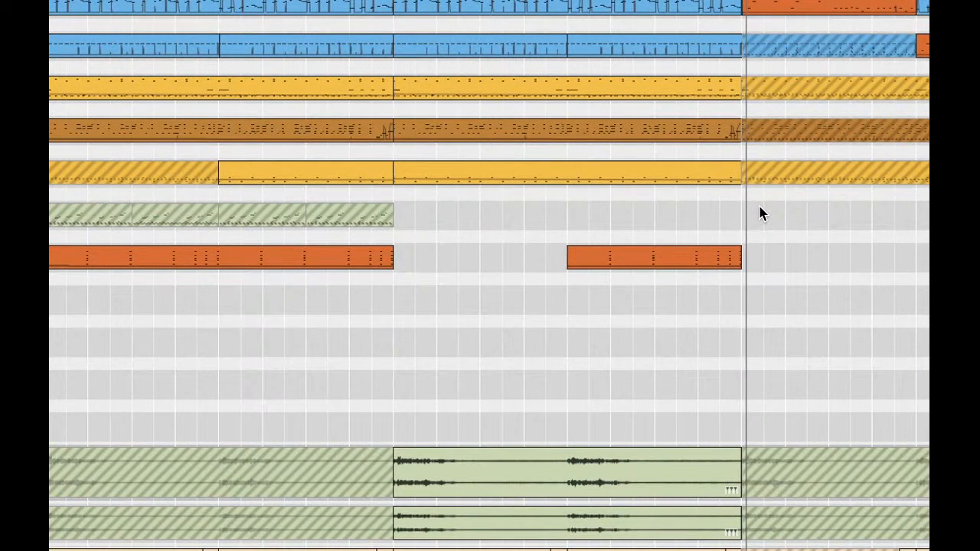
scroll(762, 213, "down", 2)
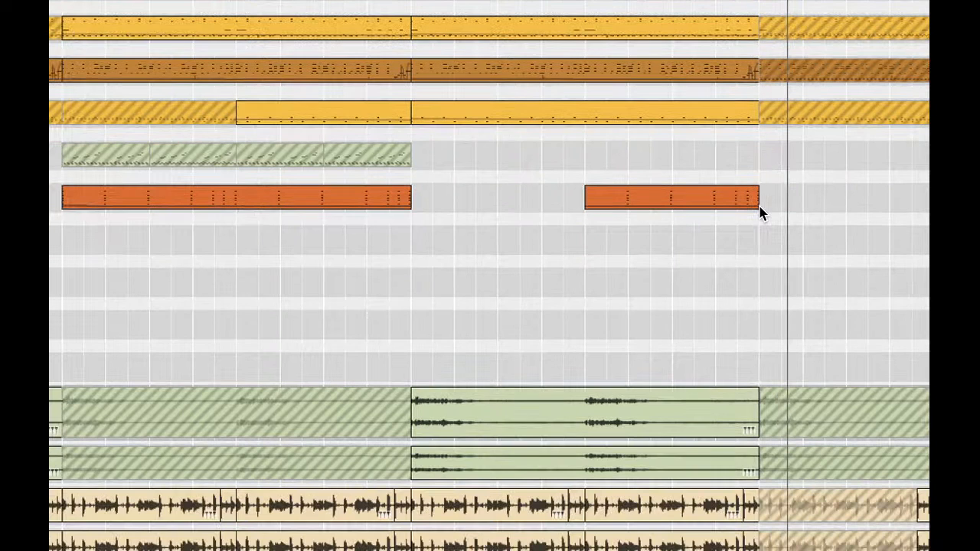
scroll(762, 213, "down", 7)
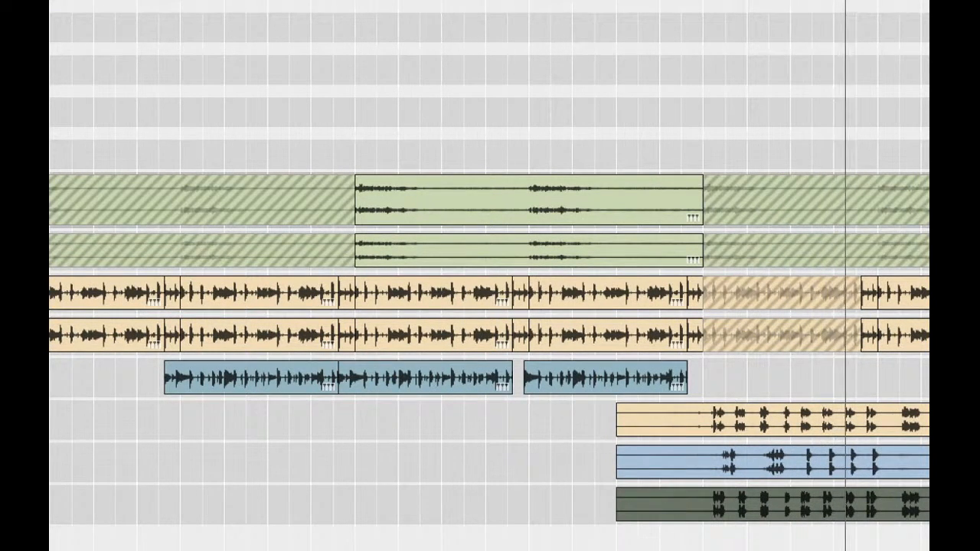
- Stop playback and delete the three lowest audio tracks holding the cream, light-blue and dark-green stereo clips
key("space")
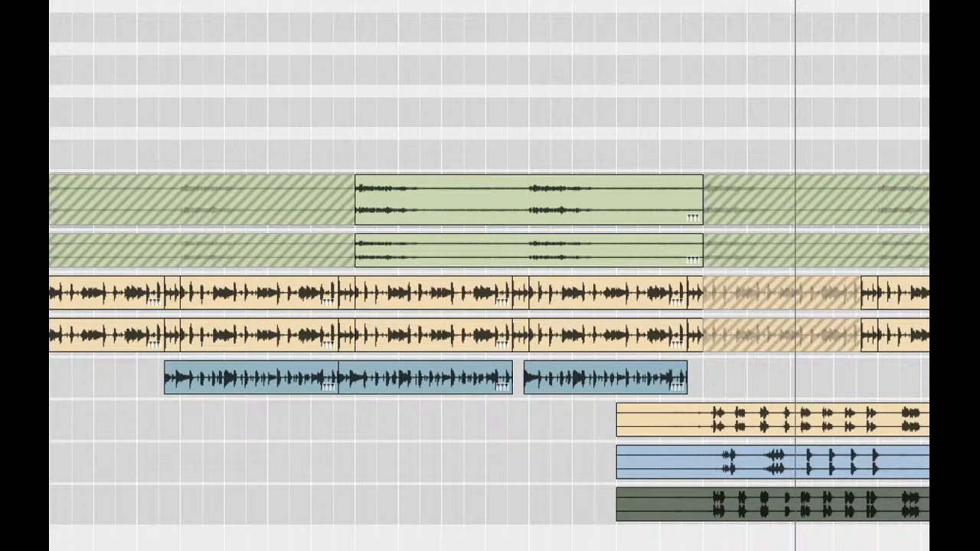
key("shift+Return")
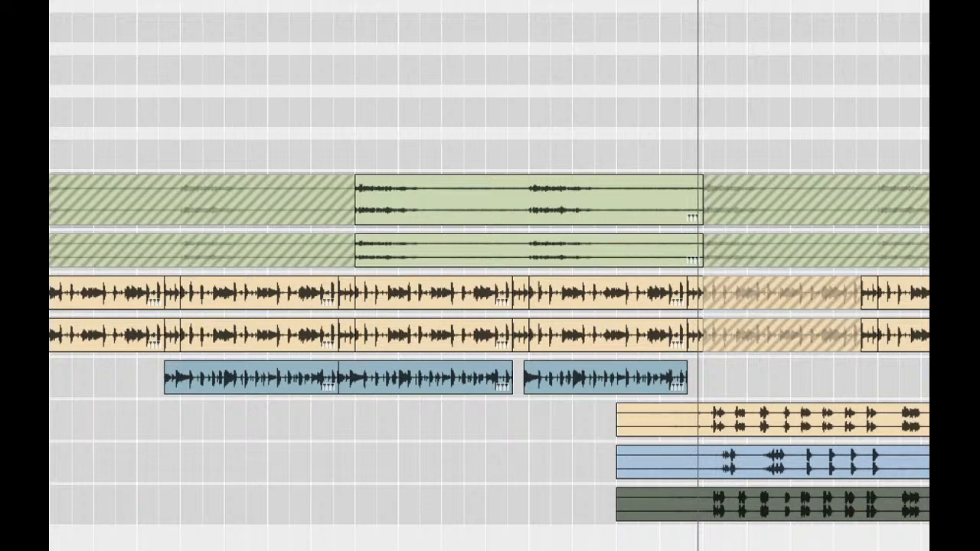
left_click(333, 420)
key("shift+Down")
key("shift+Down")
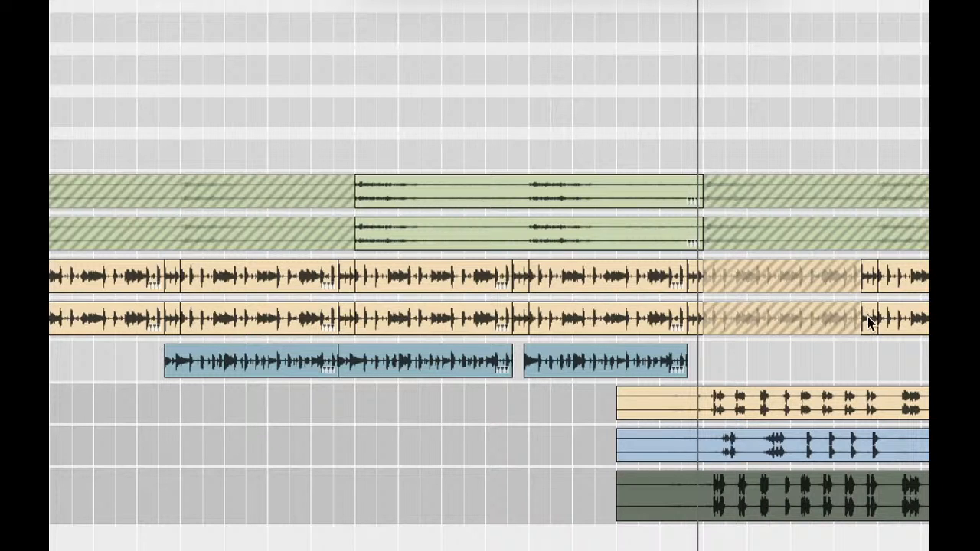
scroll(490, 276, "up", 3)
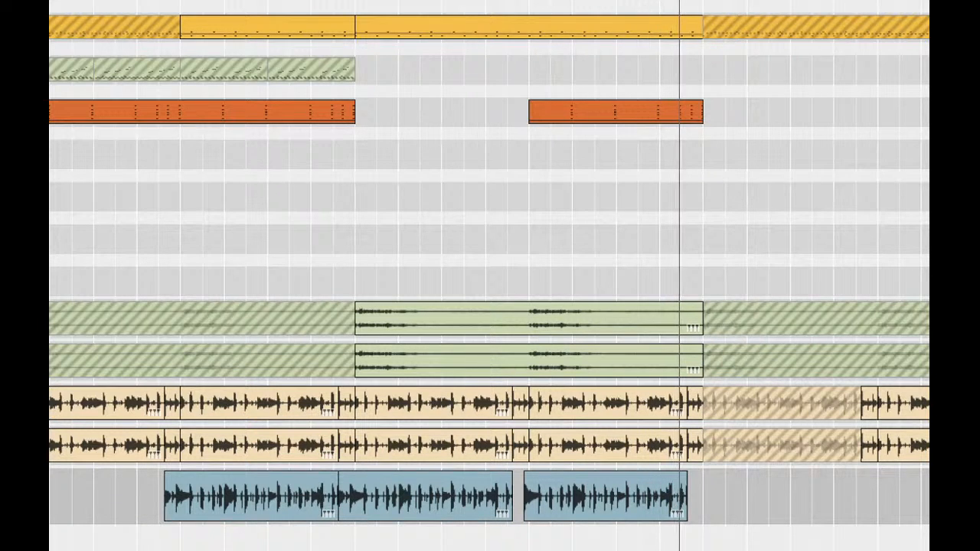
- Play the song and examine the section where orange clips alternate with blue ones on the two blue instrument tracks
scroll(553, 95, "left", 1)
scroll(553, 94, "left", 3)
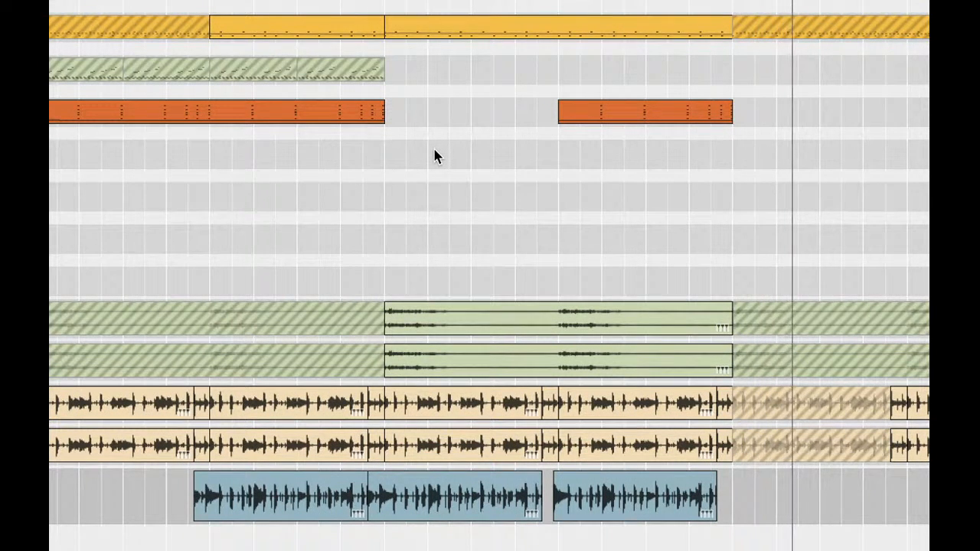
scroll(433, 153, "up", 3)
scroll(427, 220, "up", 2)
scroll(427, 220, "right", 5)
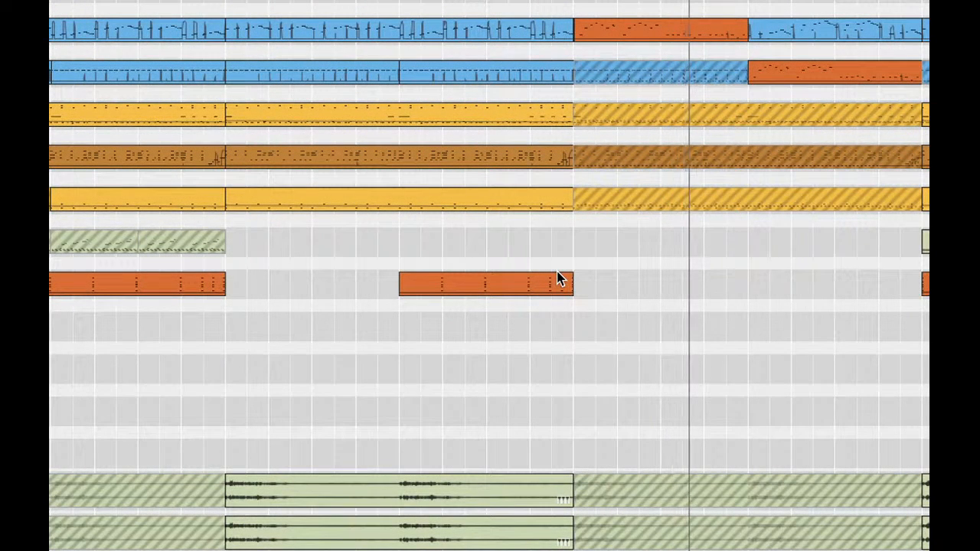
scroll(812, 325, "right", 5)
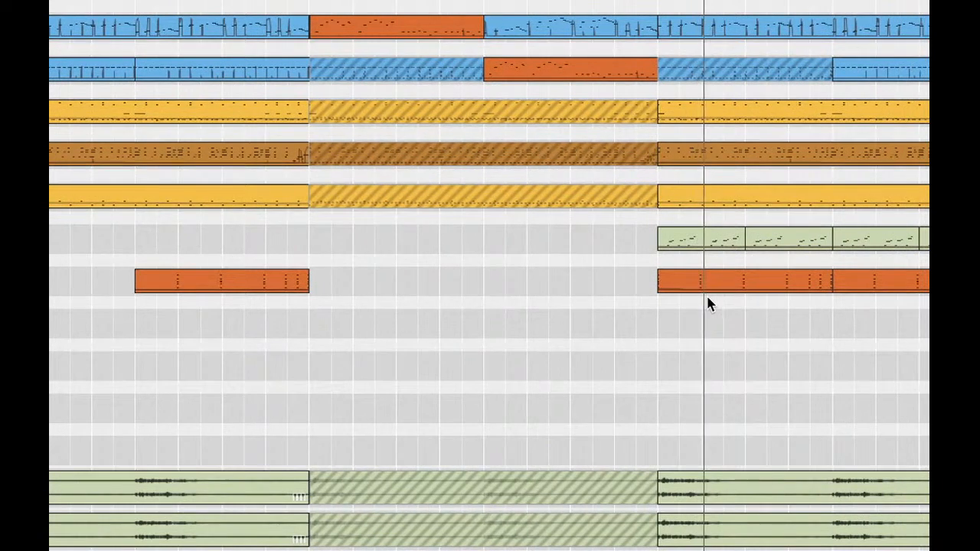
scroll(646, 357, "down", 2)
scroll(646, 357, "right", 4)
scroll(646, 356, "up", 2)
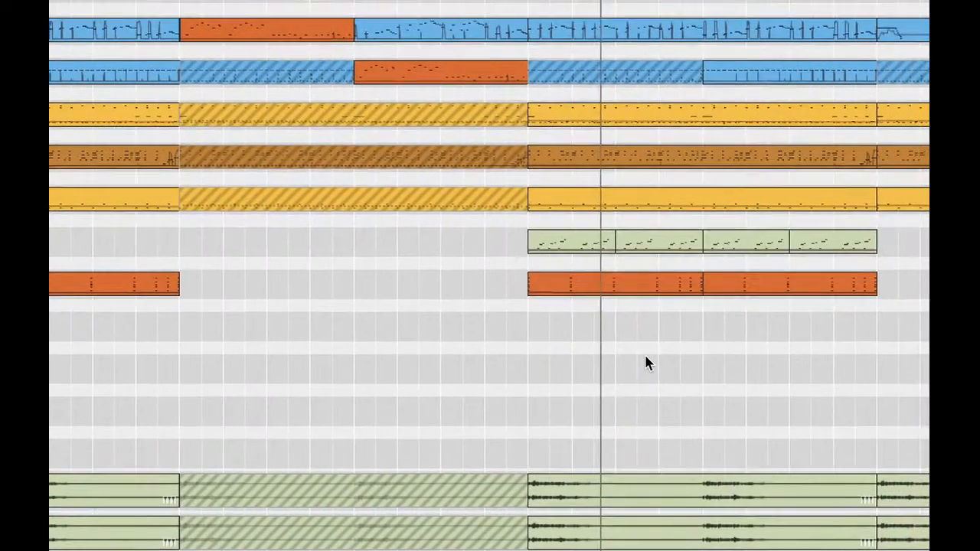
scroll(645, 364, "right", 2)
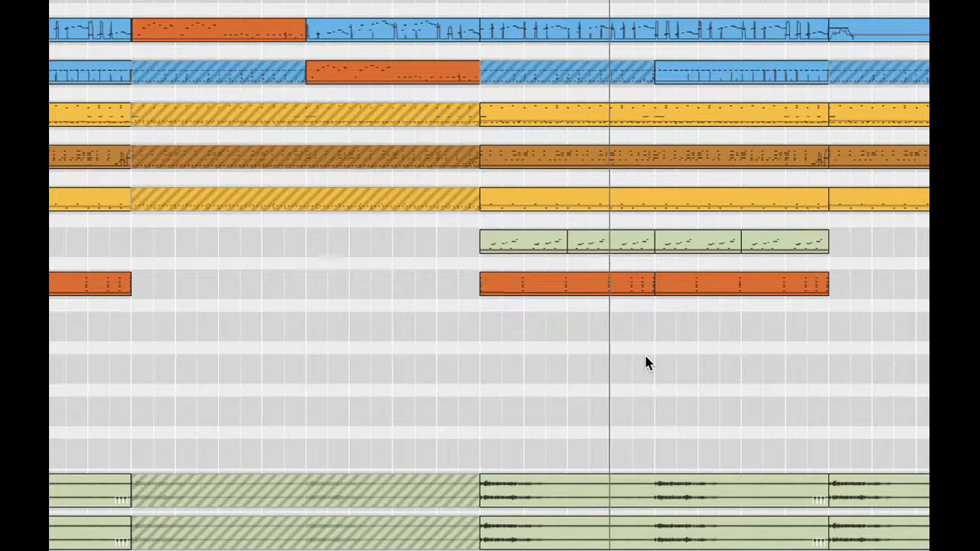
- Examine the light-green and cream audio clips beneath the unmuted light-green and orange instrument clips in the following section
scroll(646, 364, "down", 5)
scroll(645, 363, "right", 2)
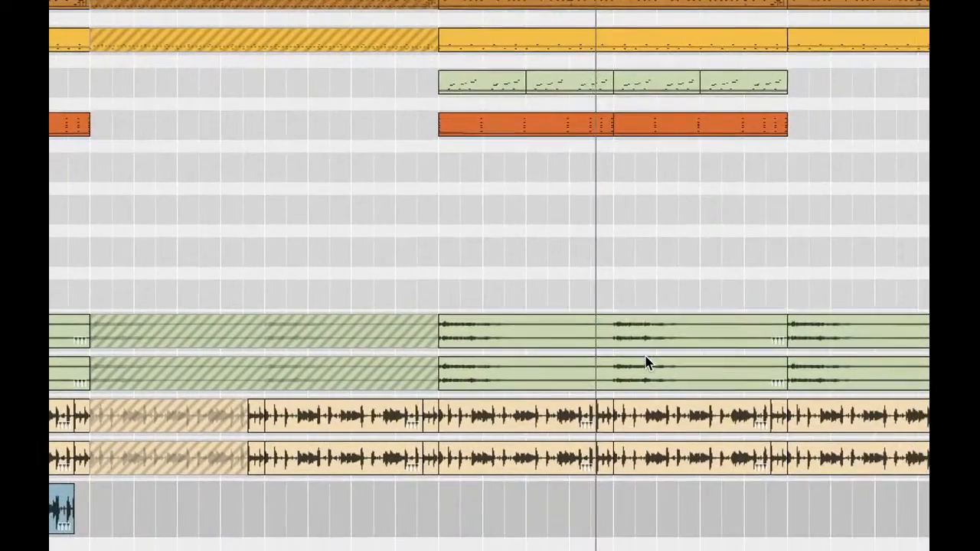
scroll(645, 364, "right", 2)
scroll(646, 364, "up", 1)
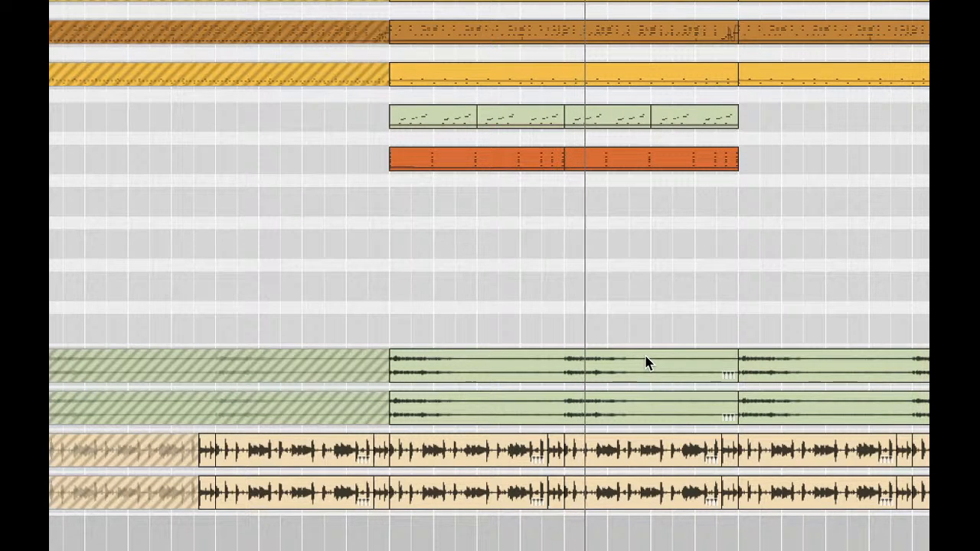
scroll(795, 273, "down", 3)
scroll(795, 273, "left", 1)
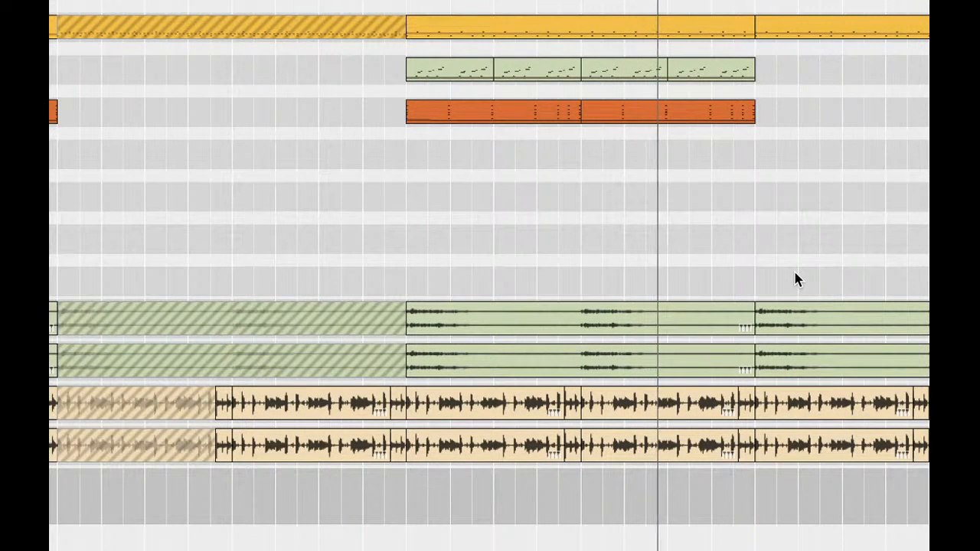
scroll(795, 280, "up", 5)
scroll(795, 280, "right", 5)
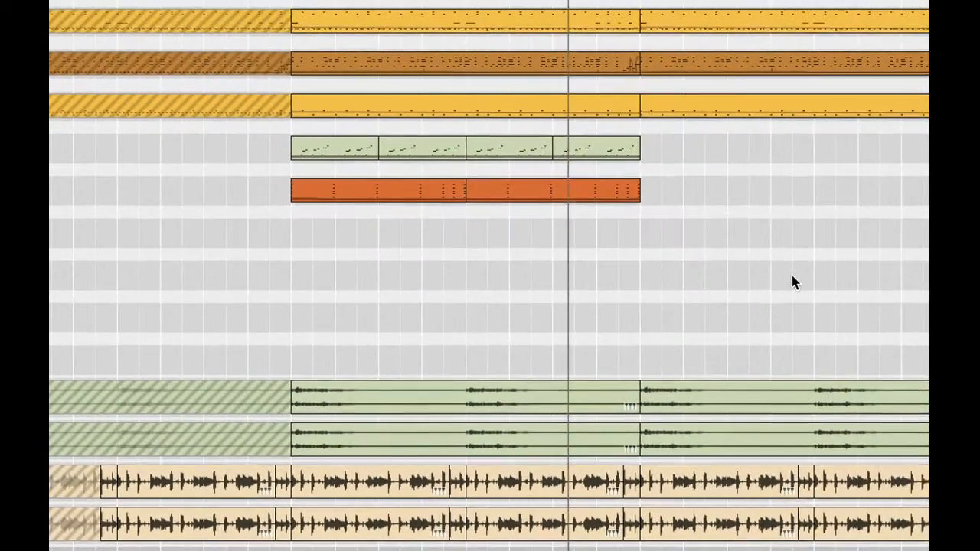
- Examine the section after the light-green instrument clips, from the lowest cream audio tracks up to the blue instrument tracks and the next orange clips
scroll(793, 280, "right", 1)
scroll(793, 280, "down", 1)
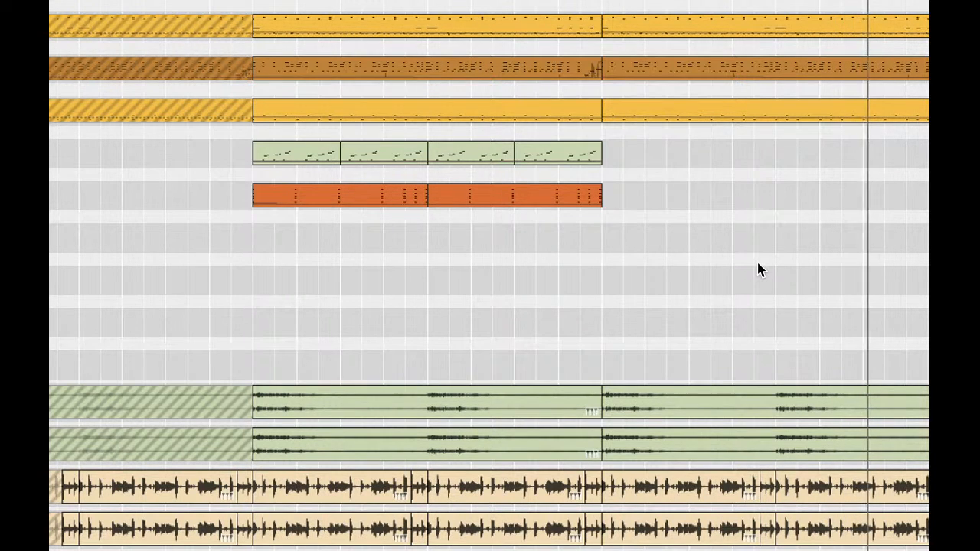
scroll(761, 269, "down", 1)
scroll(761, 270, "down", 5)
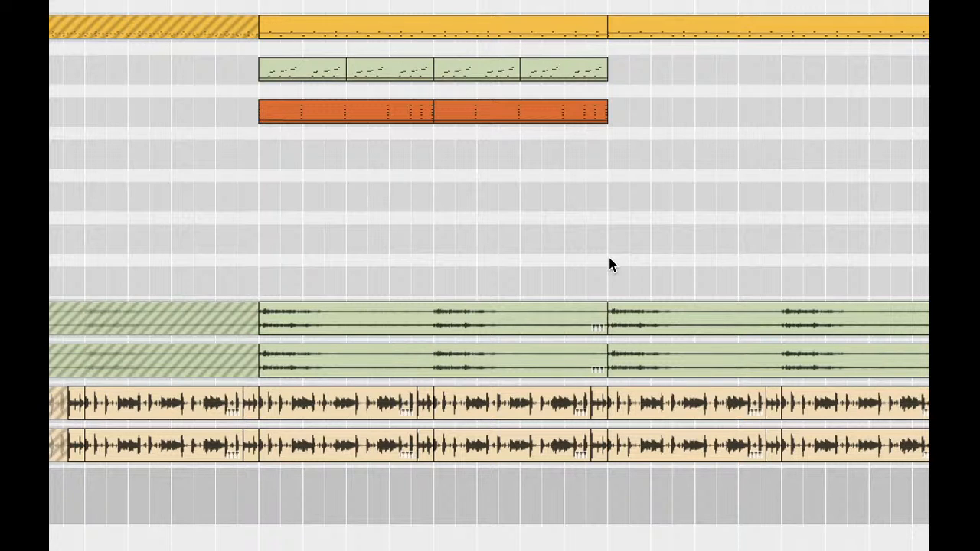
scroll(610, 264, "up", 5)
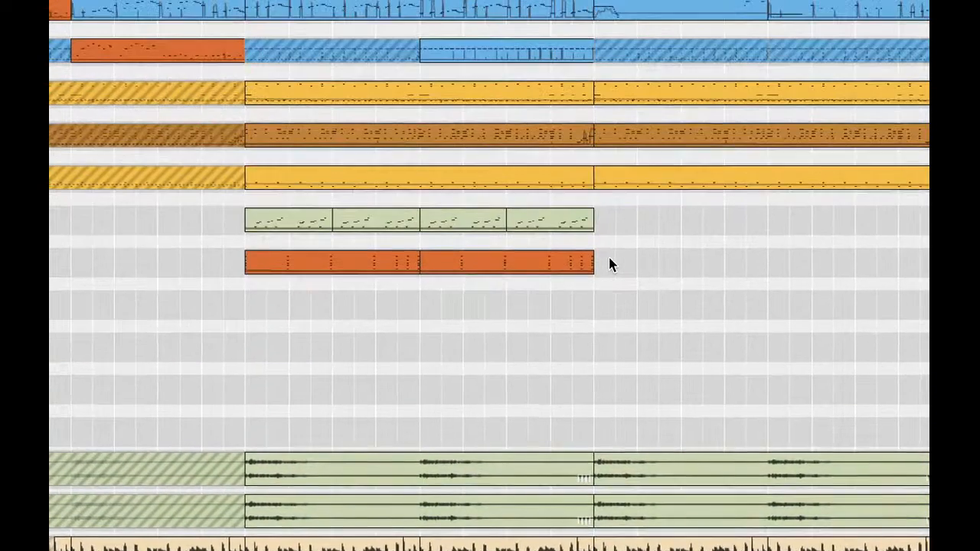
scroll(610, 264, "right", 3)
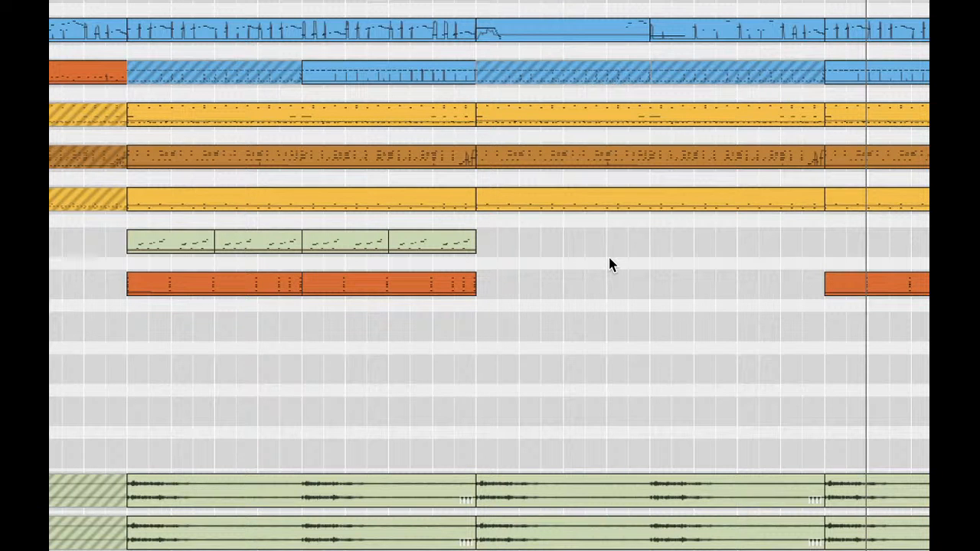
scroll(609, 264, "right", 8)
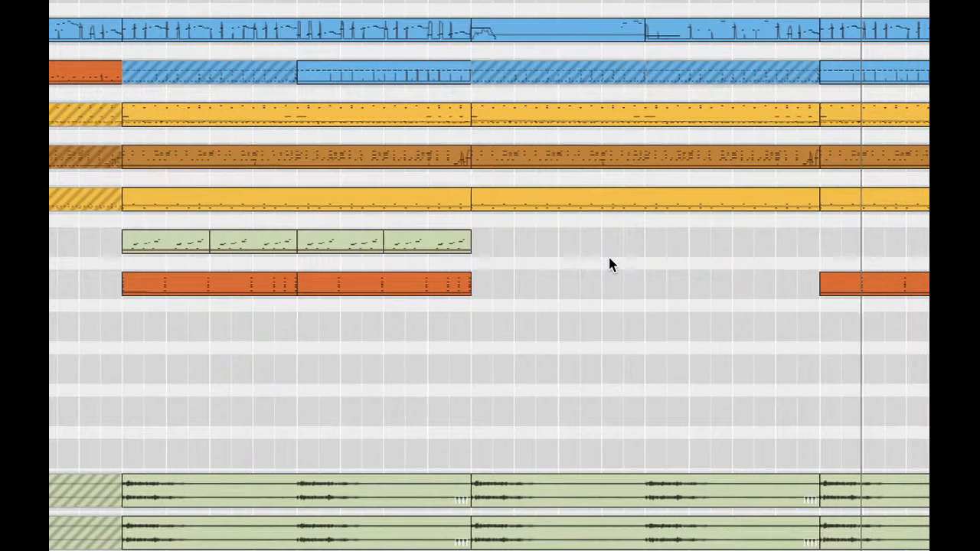
scroll(610, 264, "right", 2)
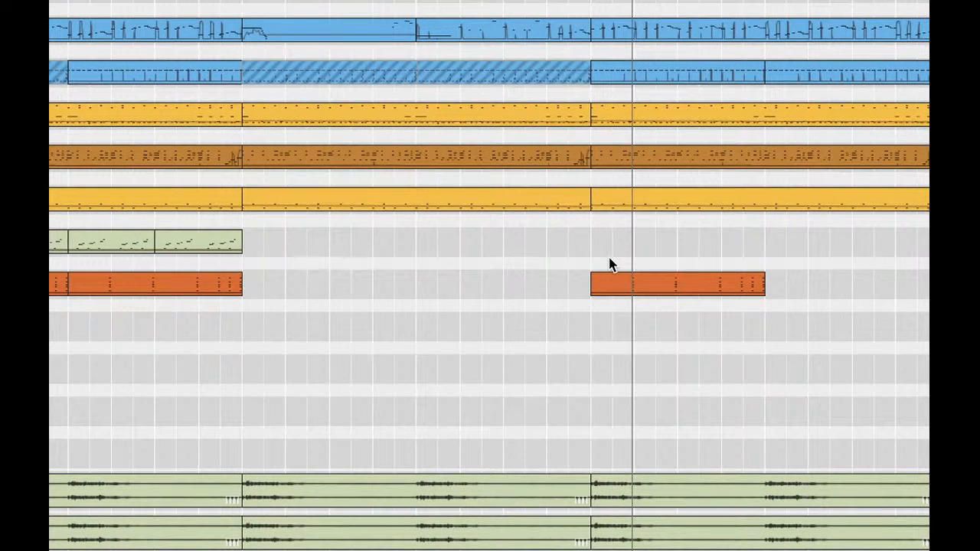
scroll(610, 264, "left", 7)
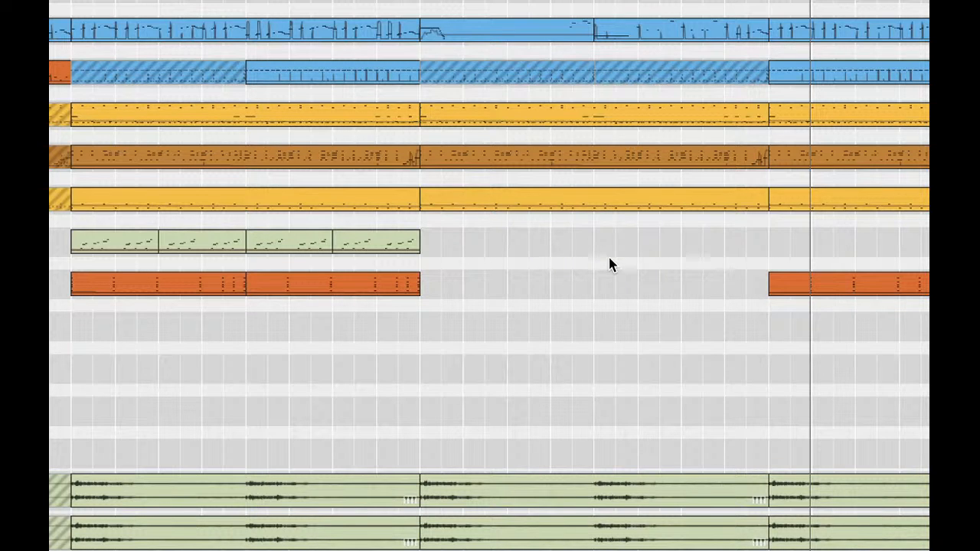
scroll(609, 264, "right", 10)
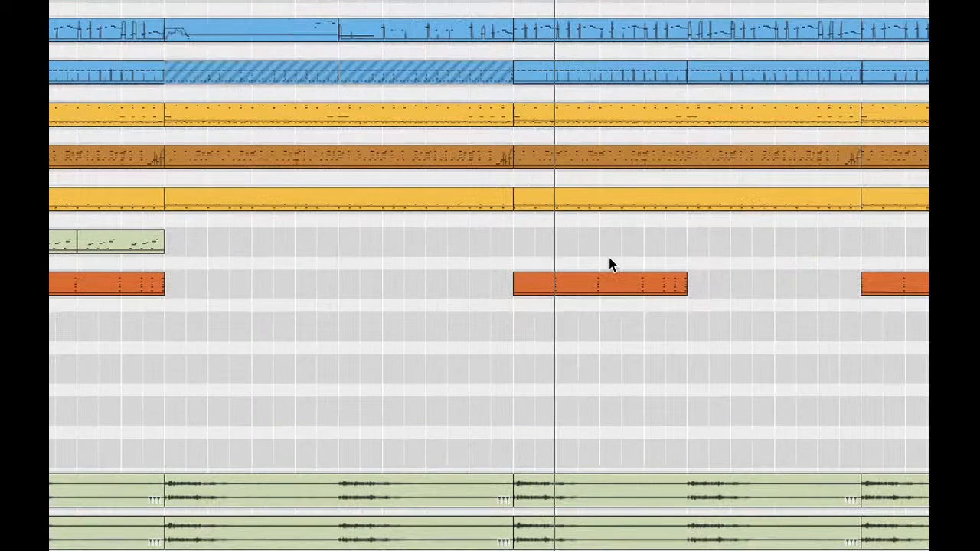
- Review the arrangement back from the lowest audio tracks to the muted clips at bars 57 to 65 on the upper instrument tracks
scroll(610, 264, "left", 12)
scroll(609, 264, "down", 5)
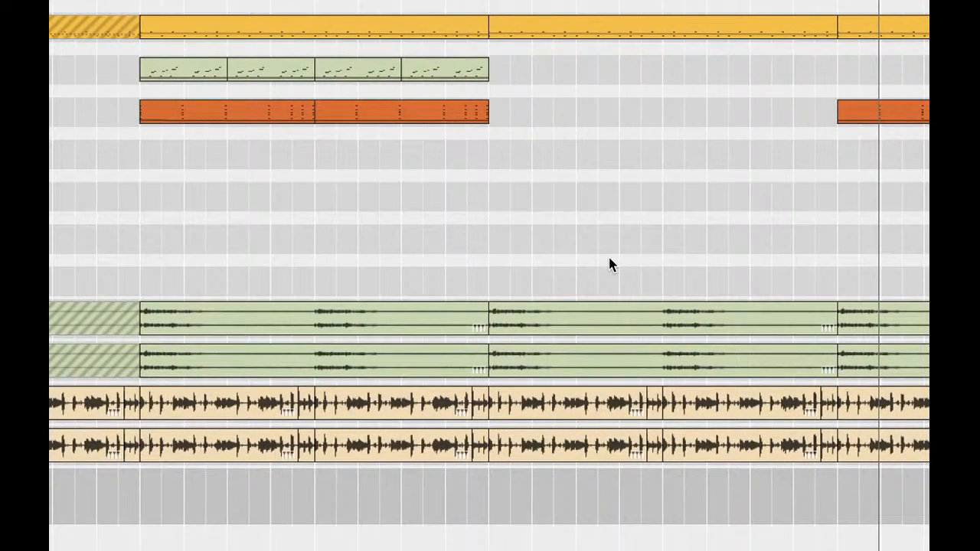
scroll(510, 276, "left", 9)
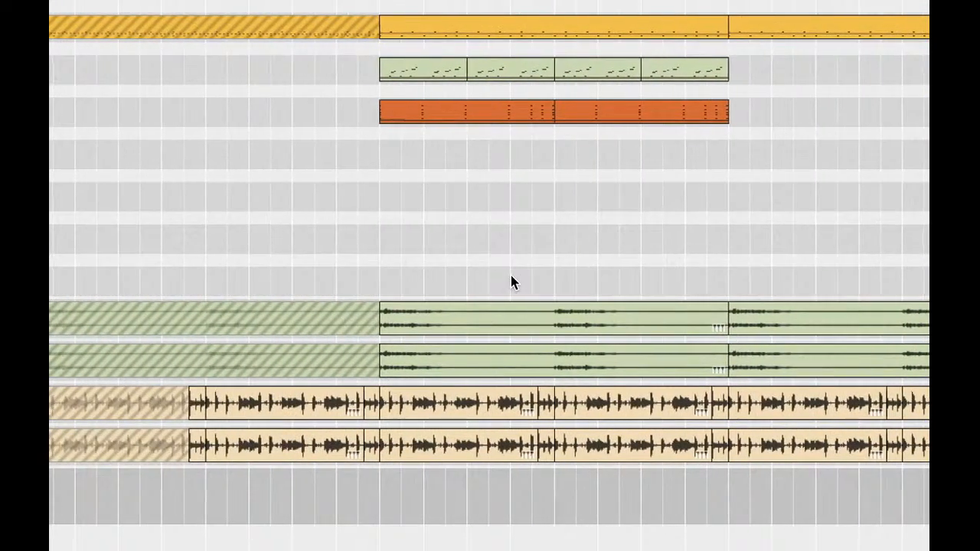
scroll(511, 275, "left", 10)
scroll(510, 275, "up", 1)
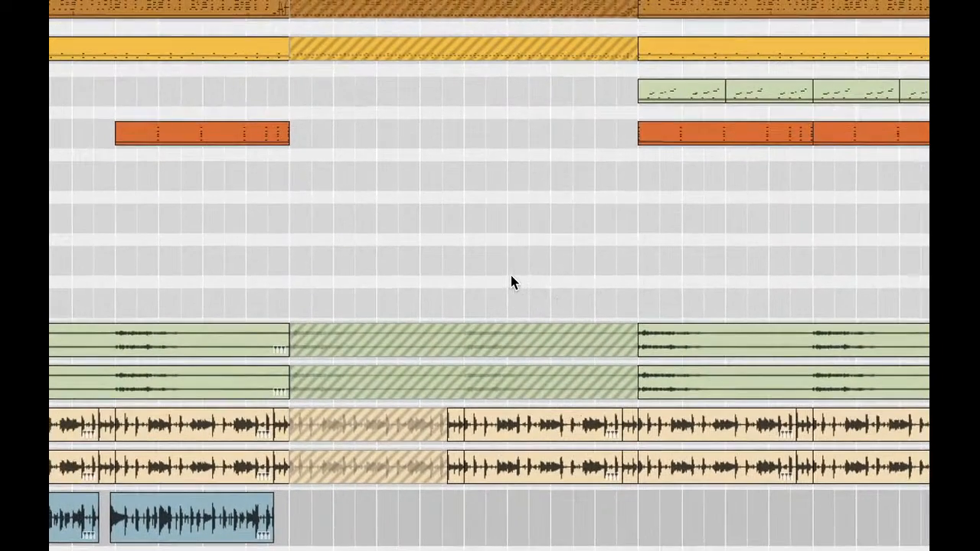
scroll(511, 282, "left", 6)
scroll(511, 283, "up", 5)
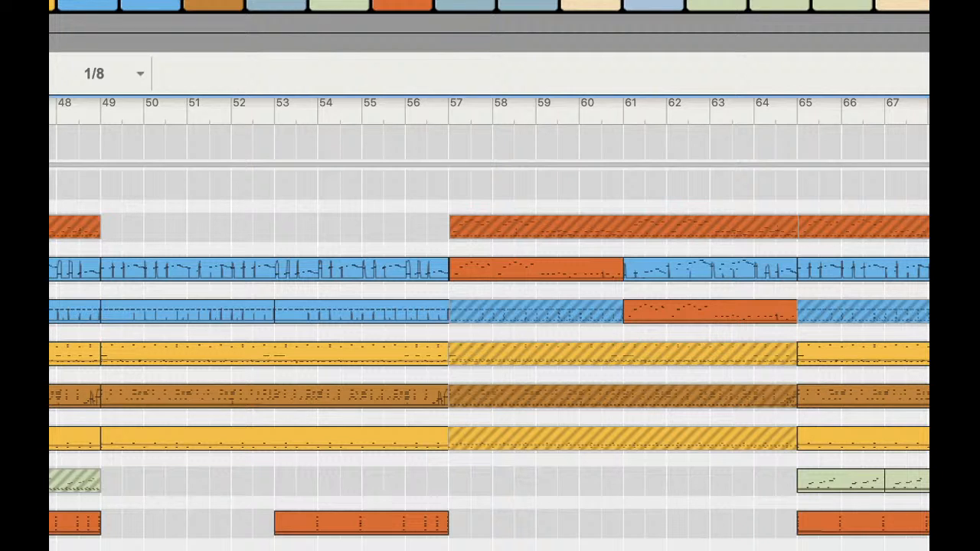
- Switch to the live stream dashboard and end the stream, confirming that it should stop immediately
key("super+Tab")
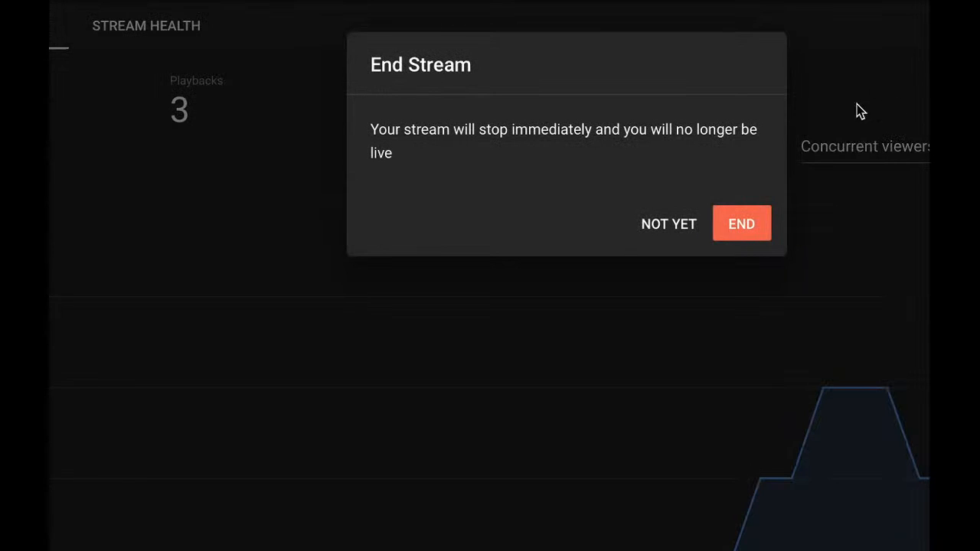
left_click(741, 213)
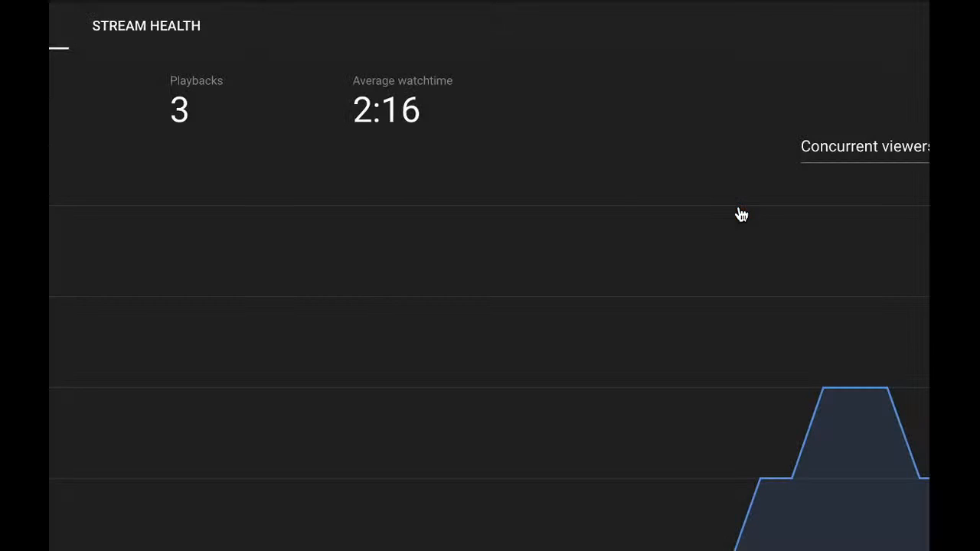